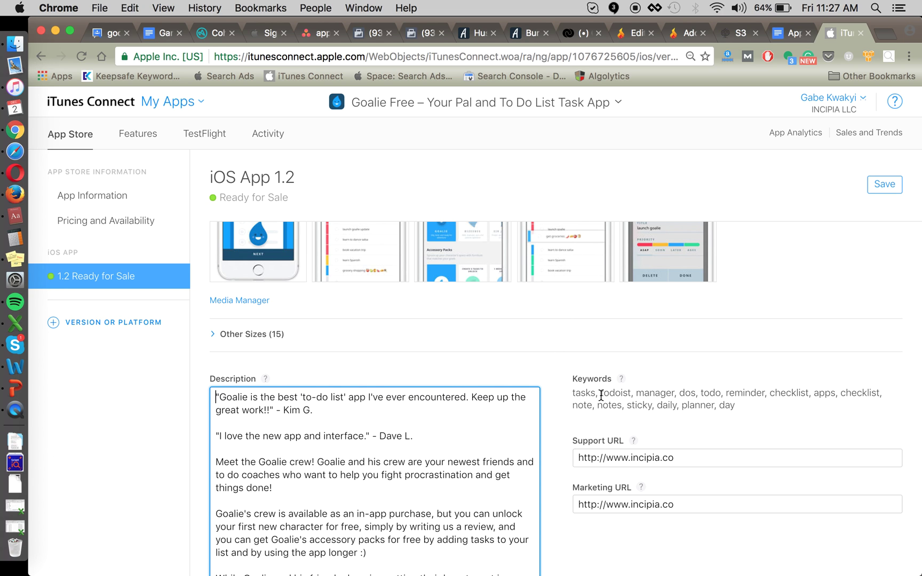
# Step: Paste 'Do you hate boring to do lists?' and a Try Goalie pitch line above the reviews
pyautogui.scroll(3, 555, 352)
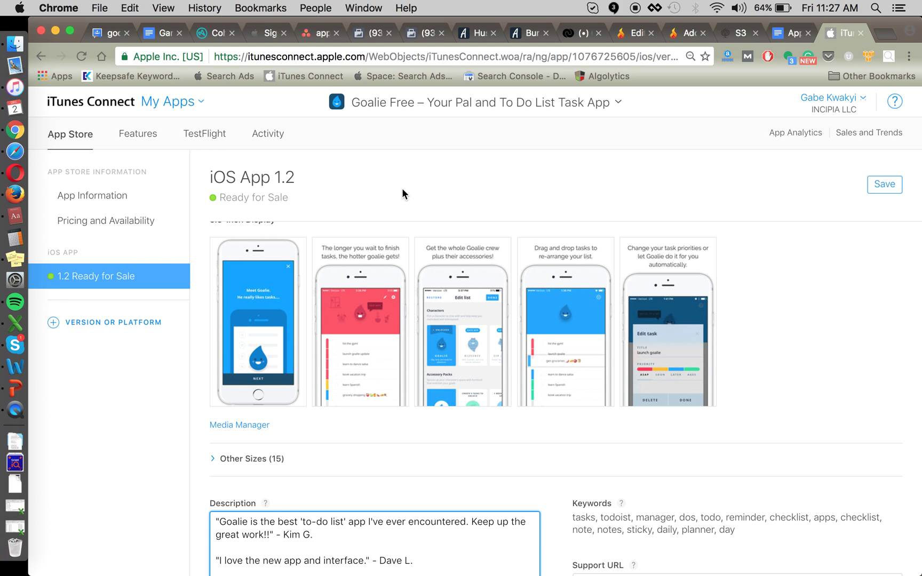
pyautogui.scroll(5, 488, 295)
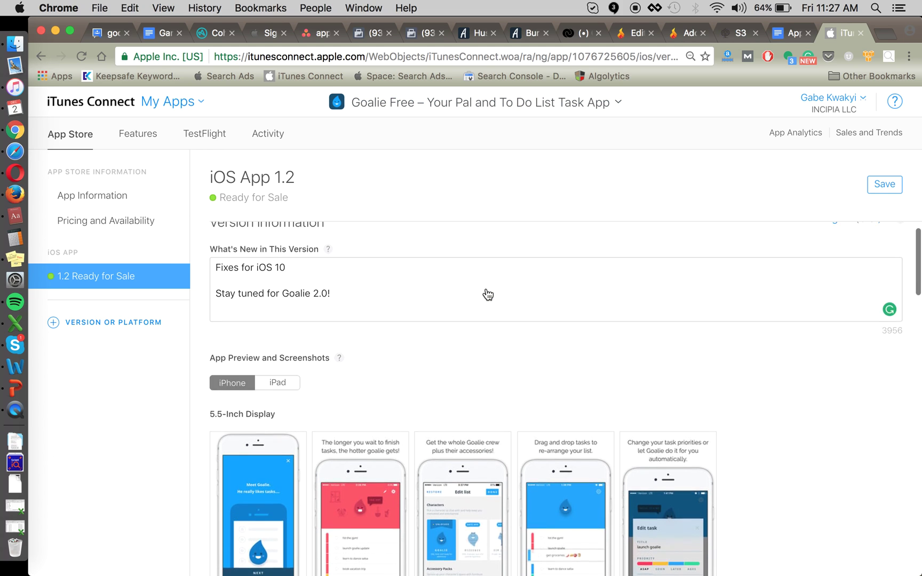
pyautogui.scroll(-5, 496, 380)
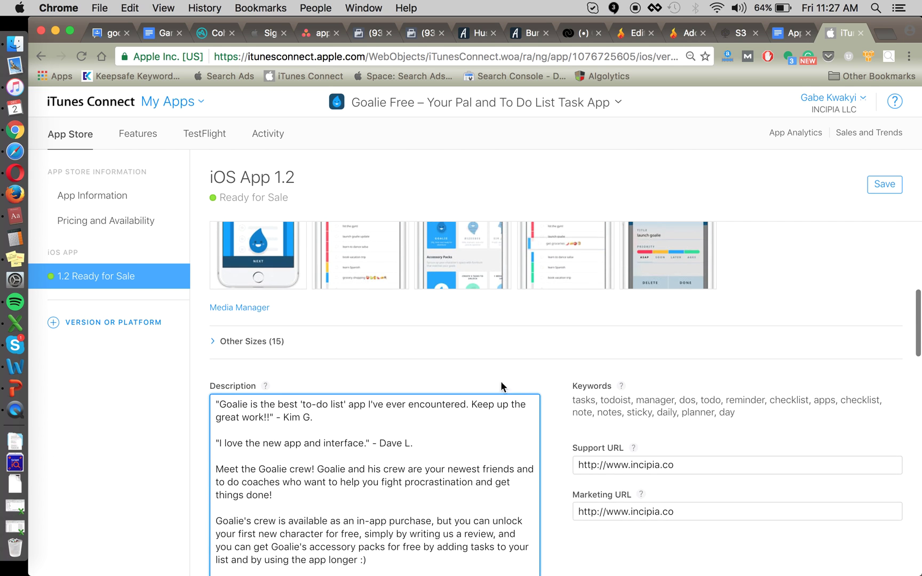
pyautogui.scroll(-3, 519, 412)
pyautogui.scroll(3, 518, 412)
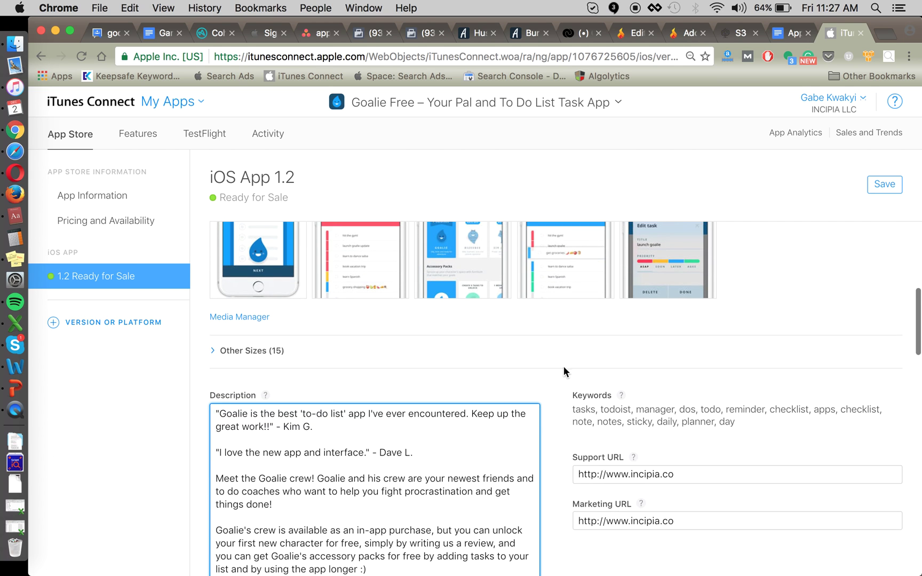
pyautogui.scroll(-2, 565, 366)
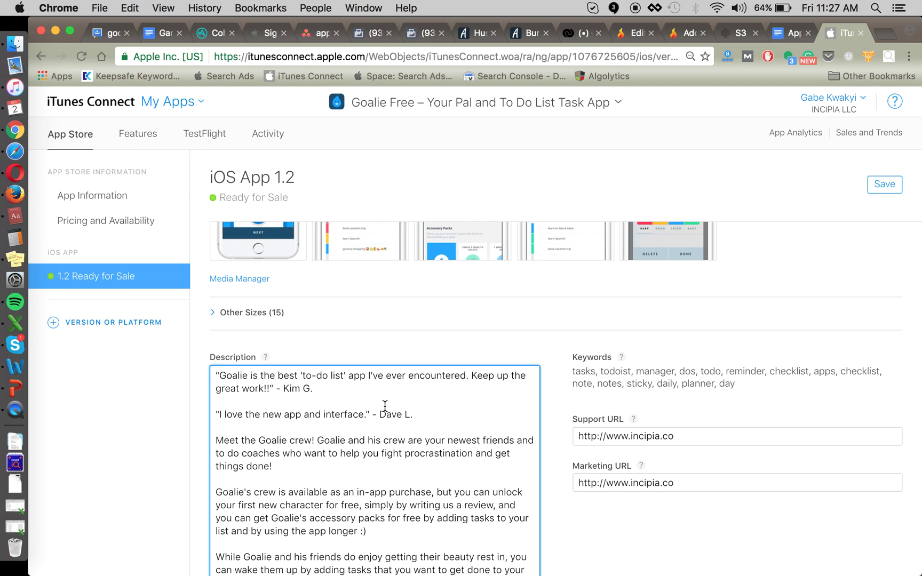
pyautogui.press('Return')
pyautogui.press('Return')
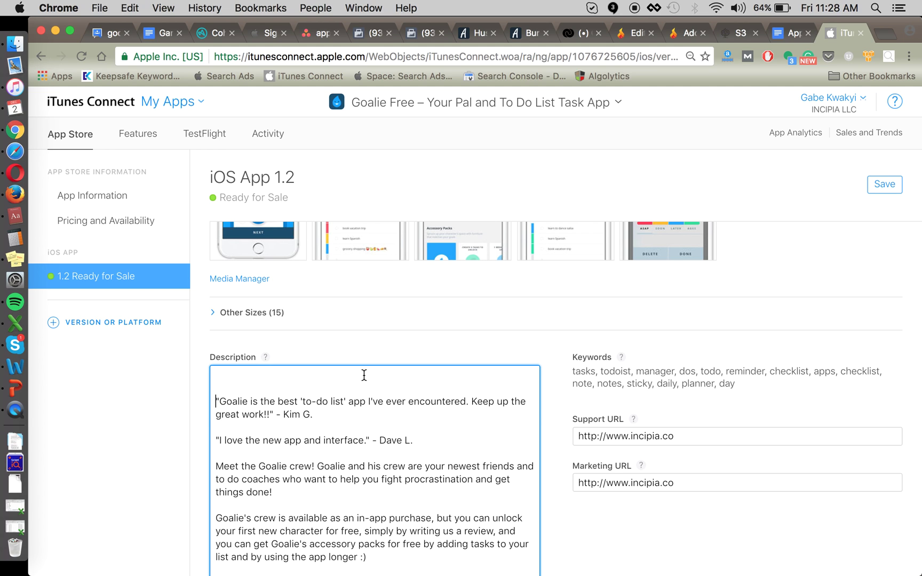
pyautogui.write("Do you hate boring to do lists?  Try Goalie! A fun, game-like way to keep track of your to do's.")
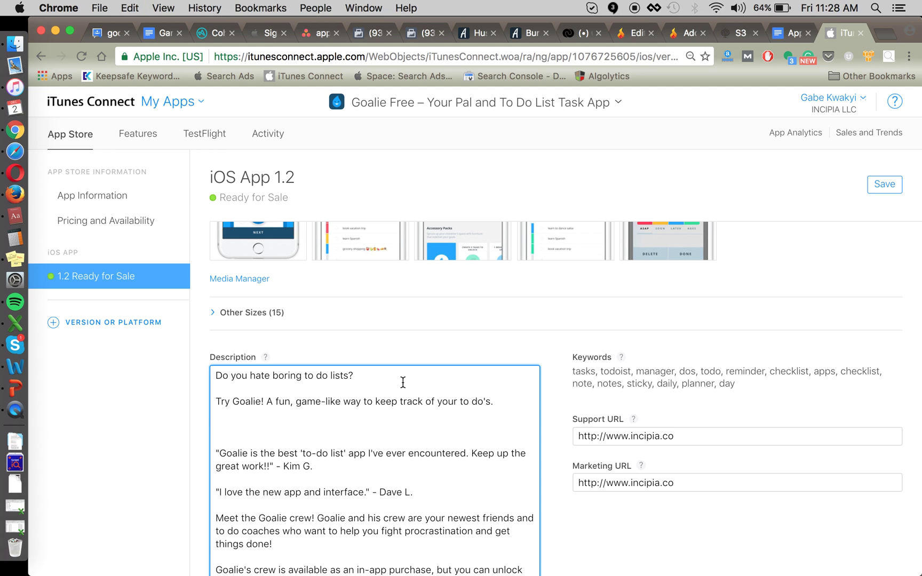
pyautogui.press('Delete')
pyautogui.press('Delete')
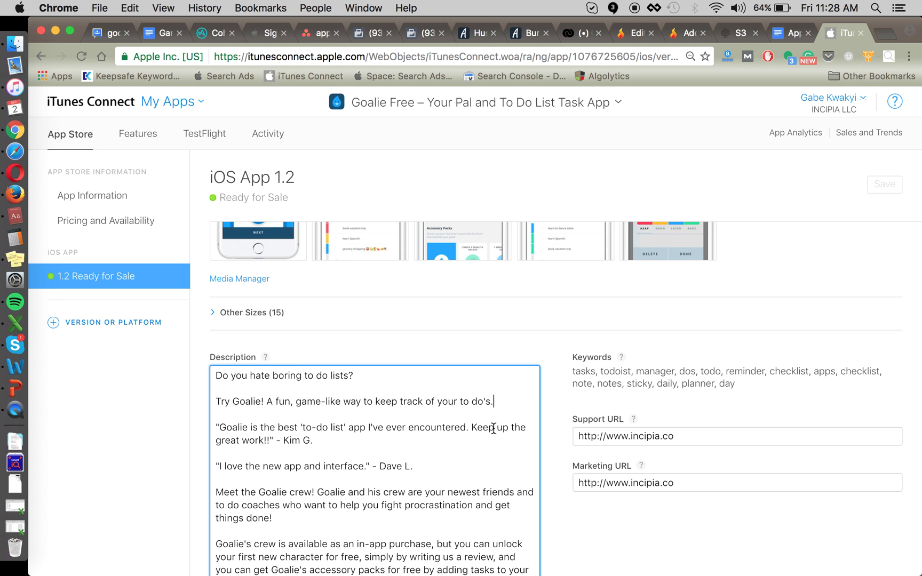
# Step: Check the new opening question and pitch line against the reviews in the description
pyautogui.click(455, 437)
pyautogui.click(380, 373)
pyautogui.click(507, 398)
pyautogui.click(542, 338)
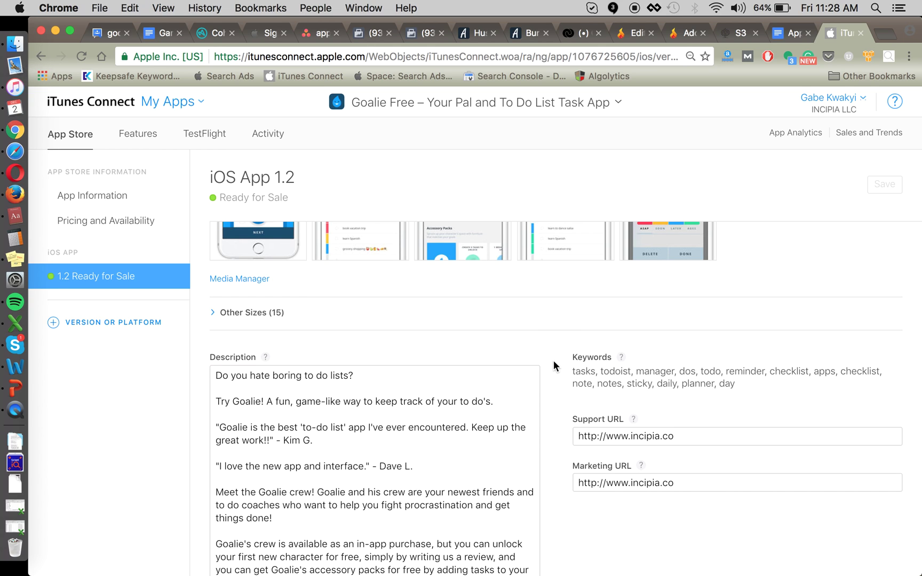
pyautogui.click(507, 406)
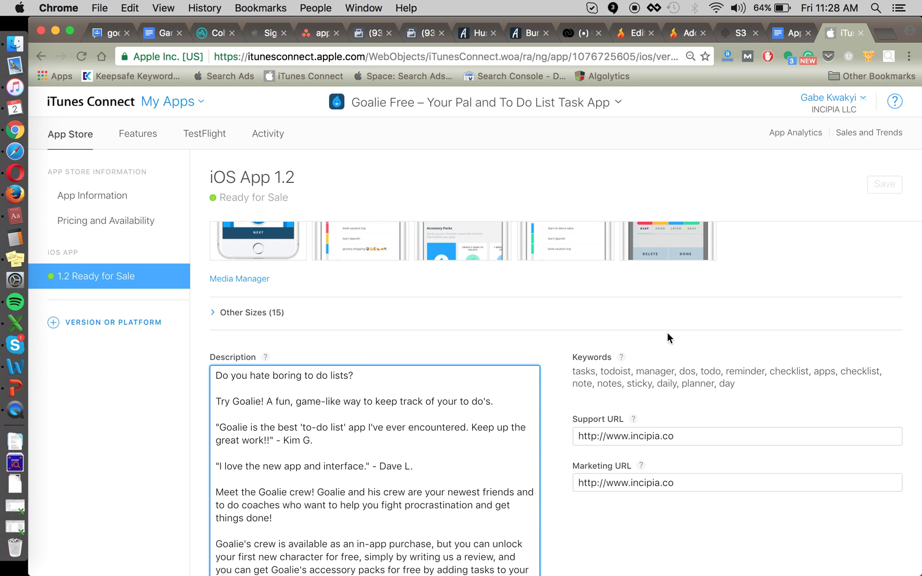
pyautogui.scroll(1, 680, 325)
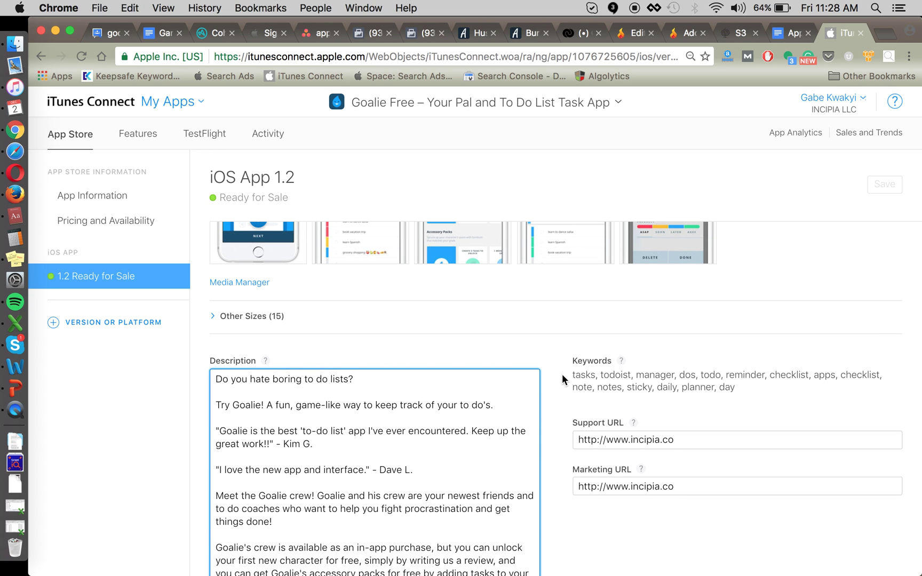
pyautogui.scroll(2, 562, 374)
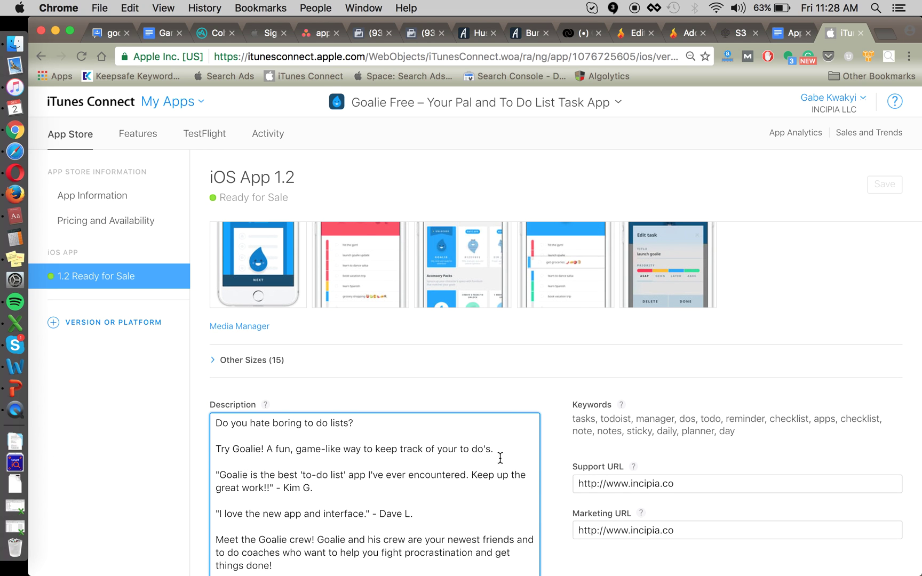
# Step: Change 'Try Goalie! A fun' to 'Try Goalie: a fun' in the description
pyautogui.click(264, 449)
pyautogui.press('BackSpace')
pyautogui.write(':')
pyautogui.doubleClick(269, 449)
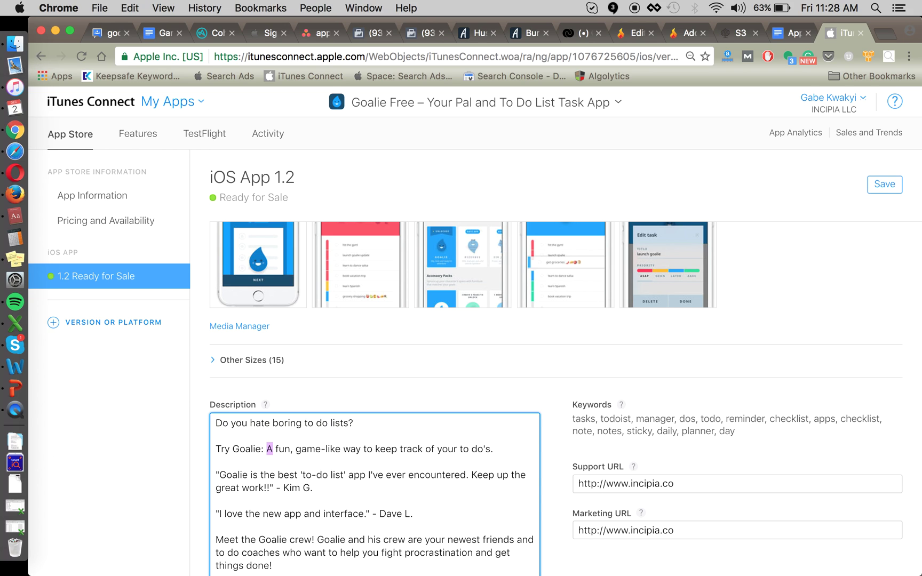
pyautogui.write('a')
pyautogui.click(422, 423)
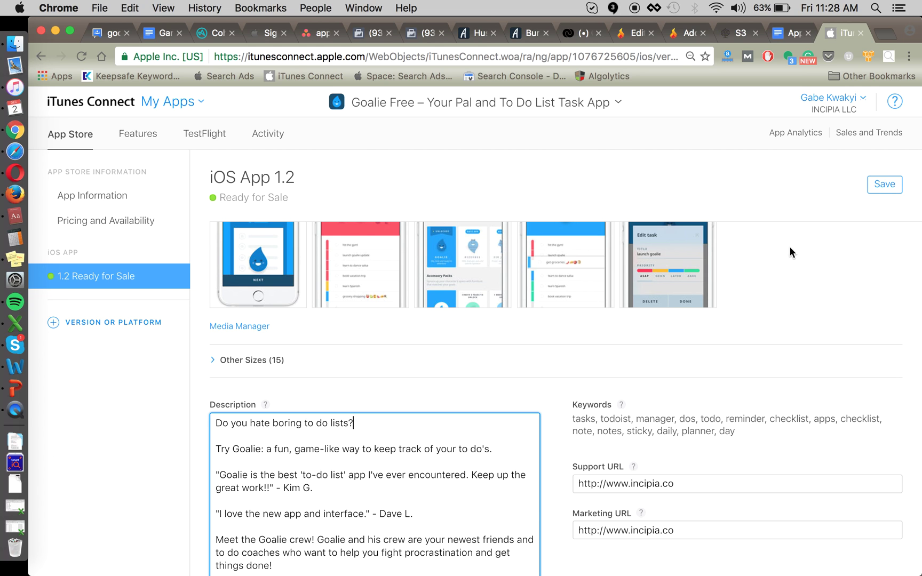
# Step: Save the updated Goalie Free app listing
pyautogui.click(884, 187)
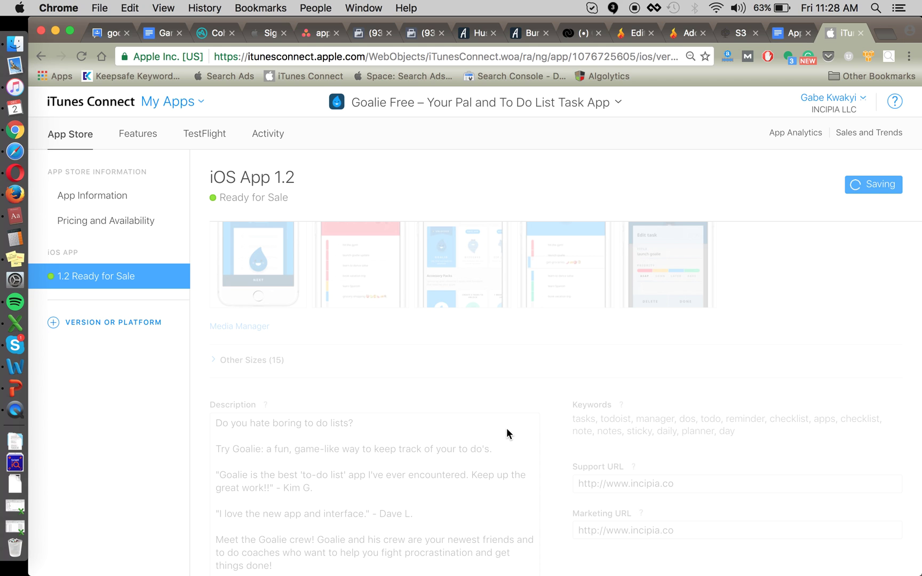
pyautogui.scroll(10, 500, 369)
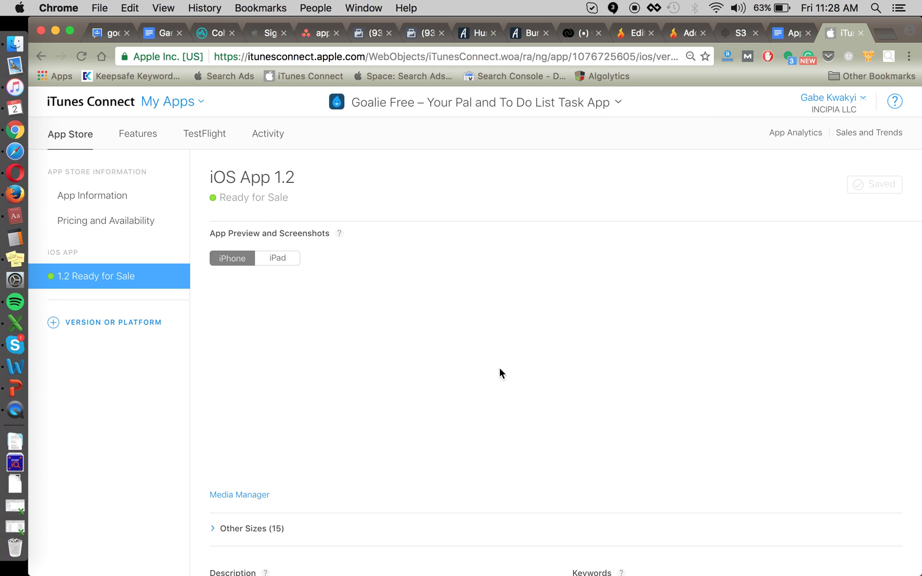
pyautogui.scroll(-5, 512, 389)
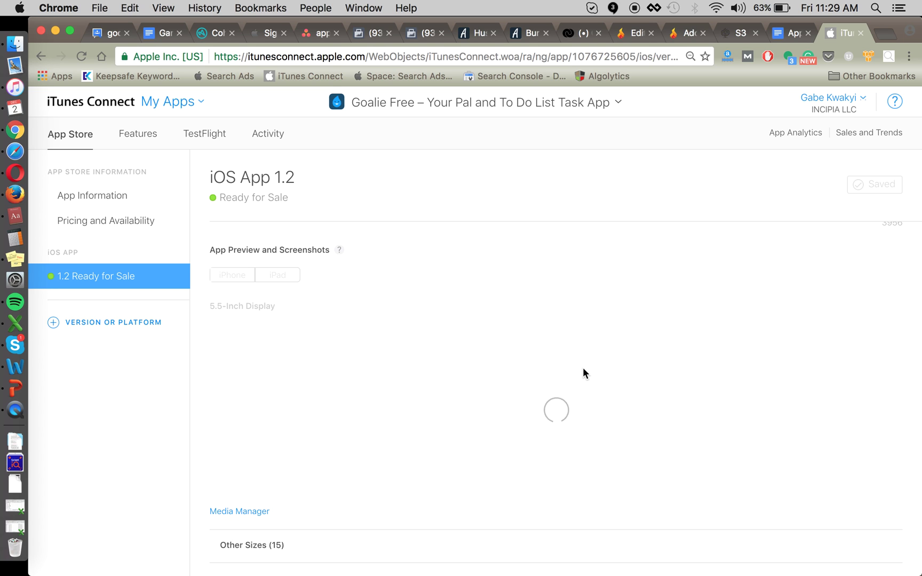
pyautogui.scroll(-8, 580, 347)
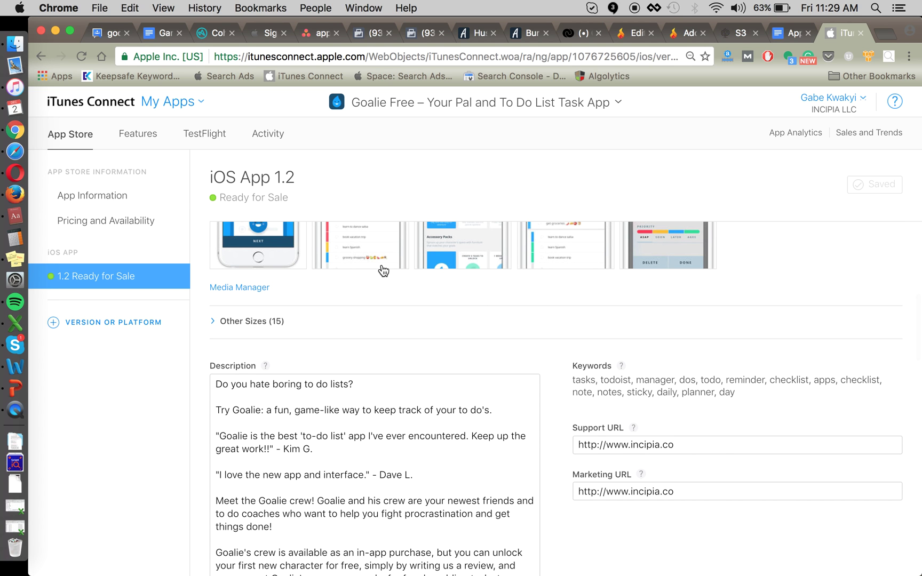
pyautogui.click(26, 99)
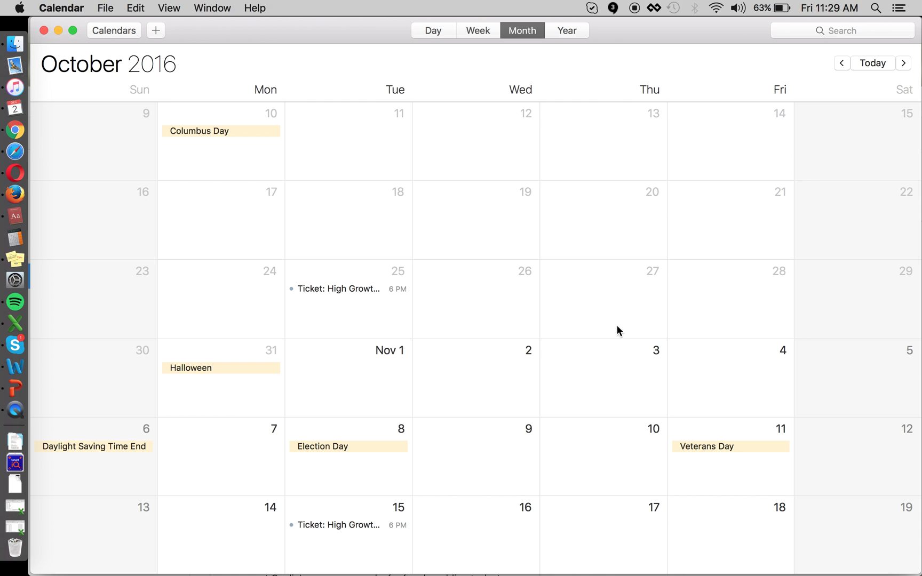
# Step: Scroll the Calendar month view to November 2016, showing Election Day, Veterans Day and Thanksgiving
pyautogui.scroll(-10, 620, 333)
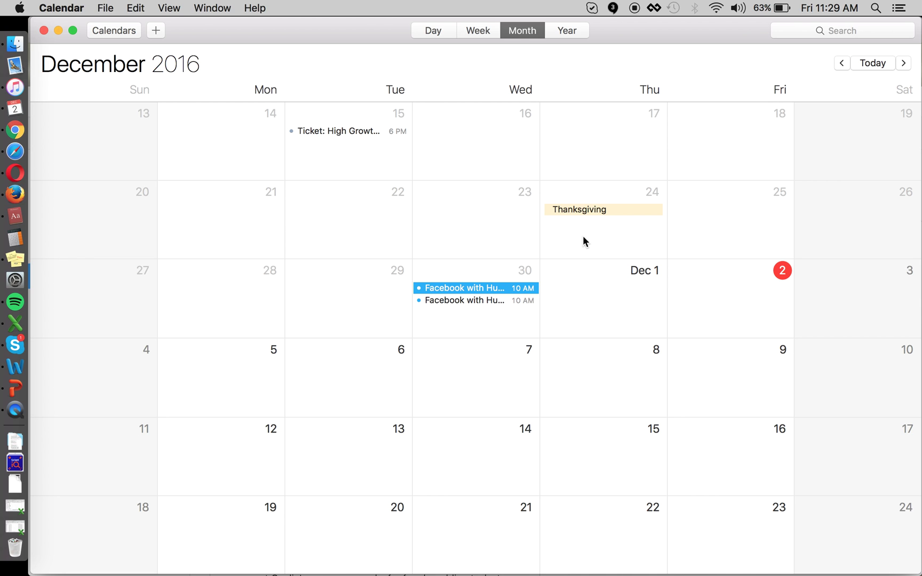
pyautogui.scroll(1, 647, 231)
pyautogui.scroll(2, 664, 216)
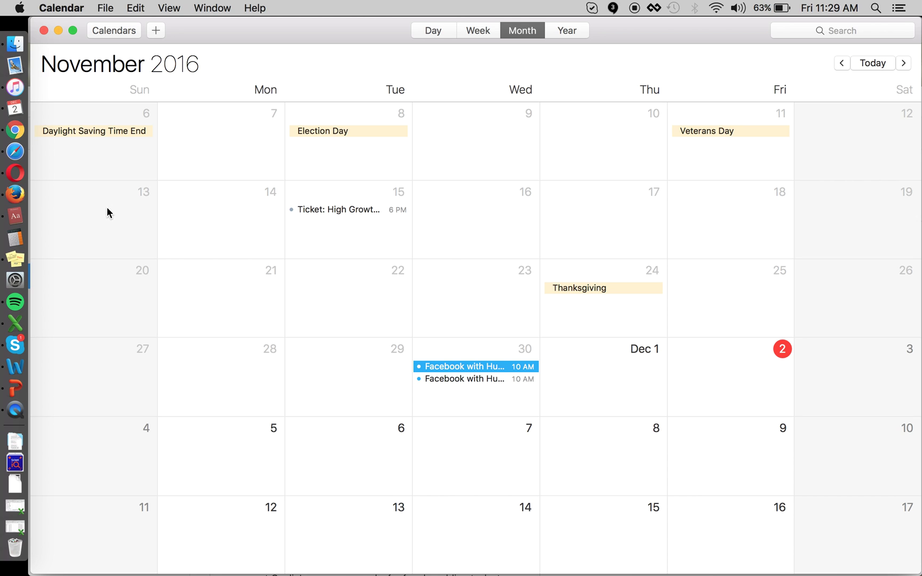
pyautogui.scroll(-3, 881, 210)
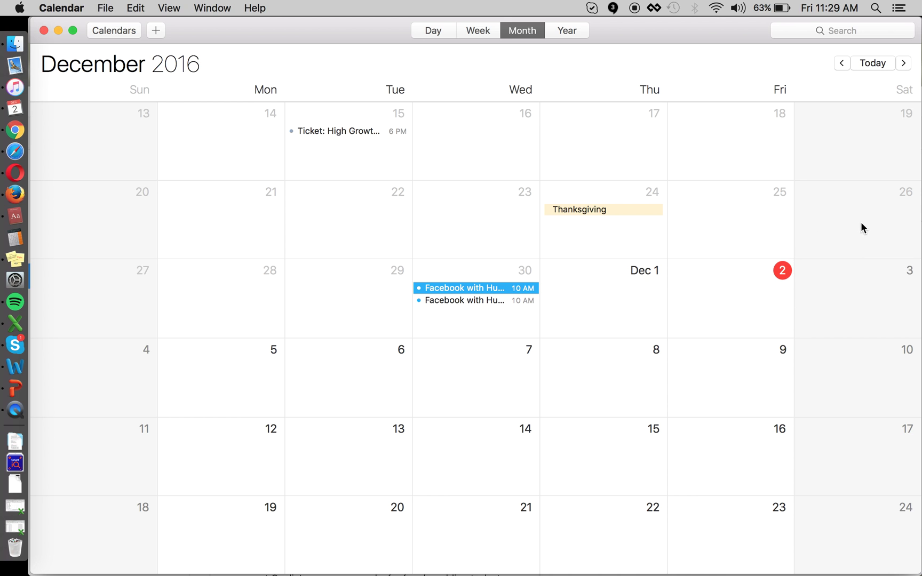
pyautogui.scroll(1, 749, 379)
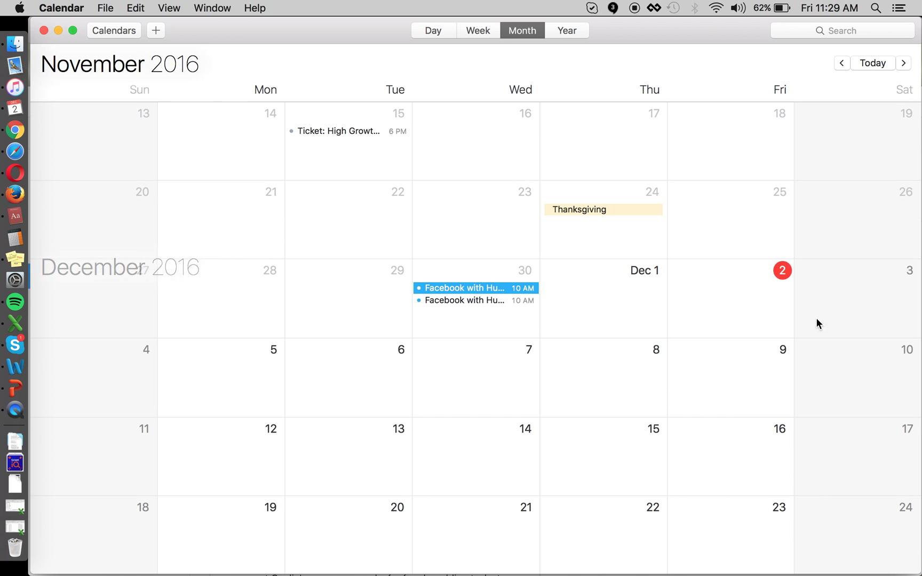
pyautogui.scroll(2, 815, 354)
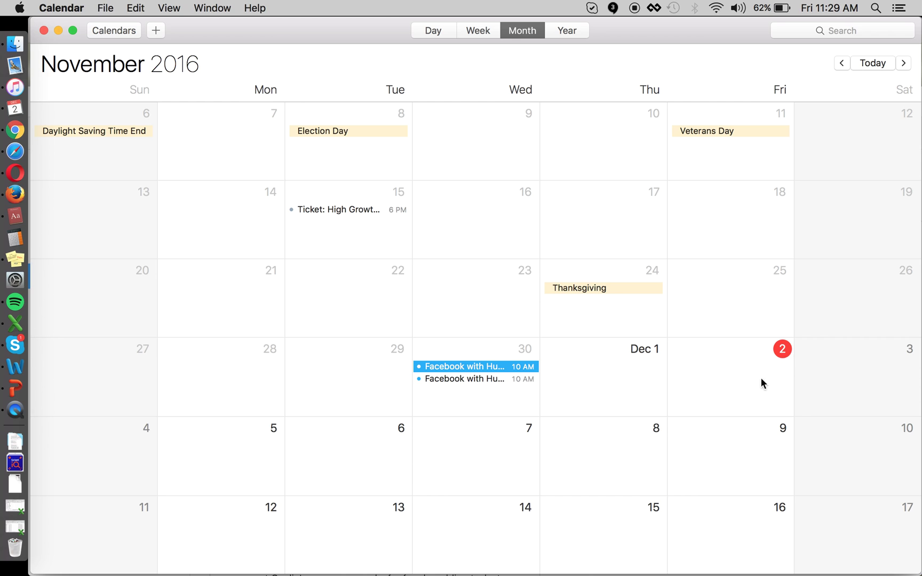
pyautogui.scroll(1, 772, 395)
pyautogui.scroll(-1, 761, 362)
pyautogui.scroll(5, 741, 314)
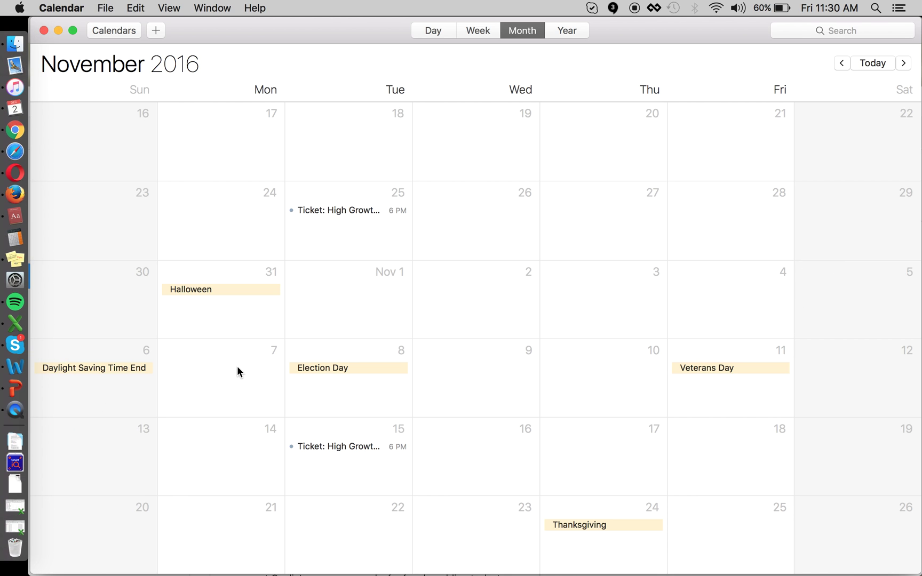
# Step: Switch from Calendar back to Chrome showing the Goalie Free iTunes Connect page
pyautogui.press('super+Tab')
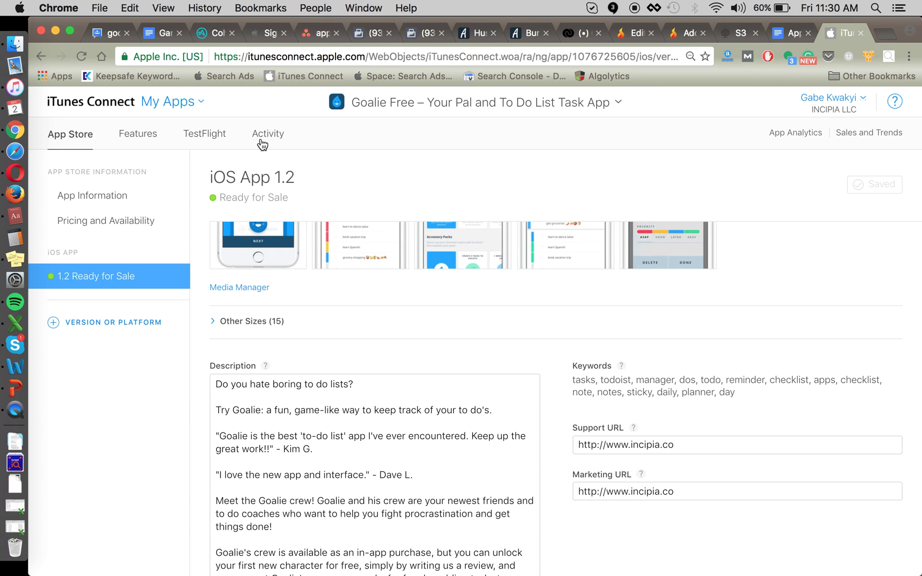
# Step: Open App Analytics under My Apps and view Goalie Free's Impressions metrics
pyautogui.moveTo(175, 105)
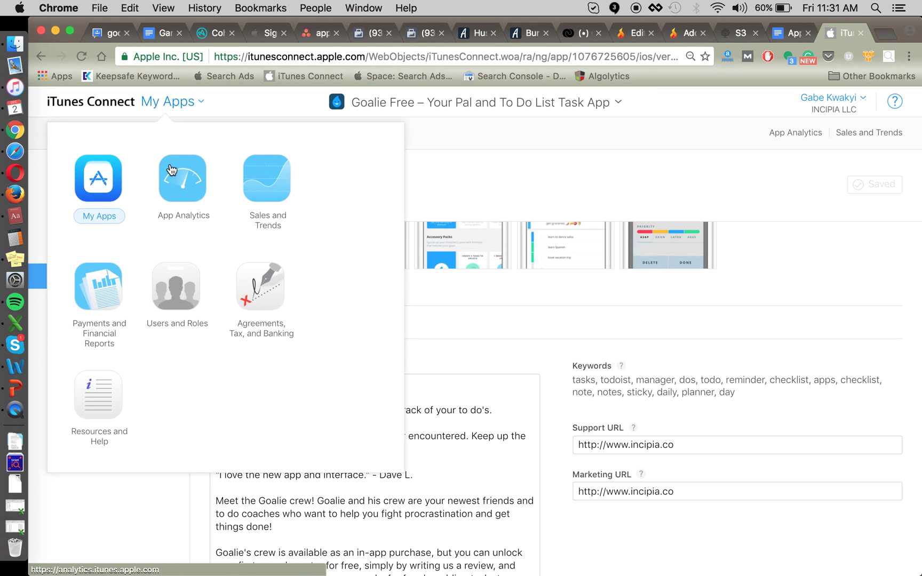
pyautogui.click(175, 170)
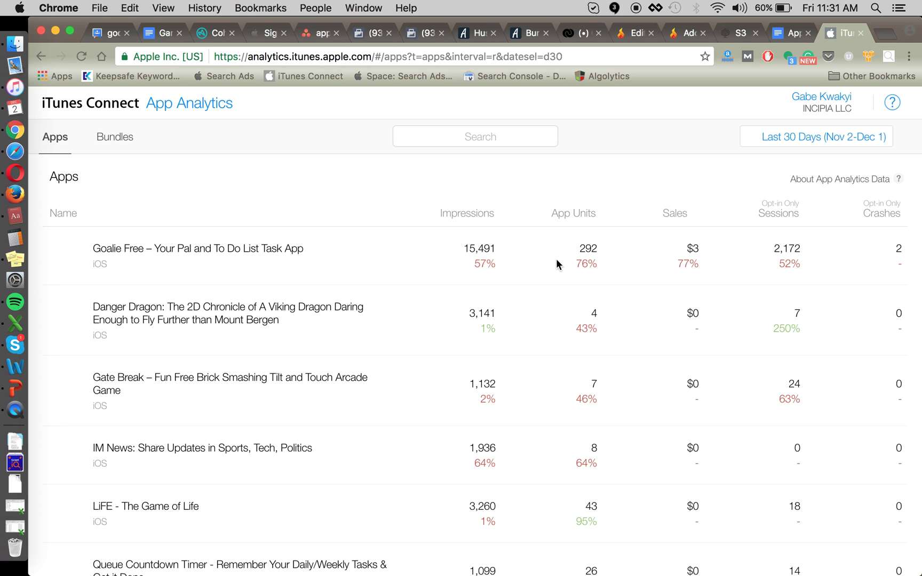
pyautogui.click(281, 249)
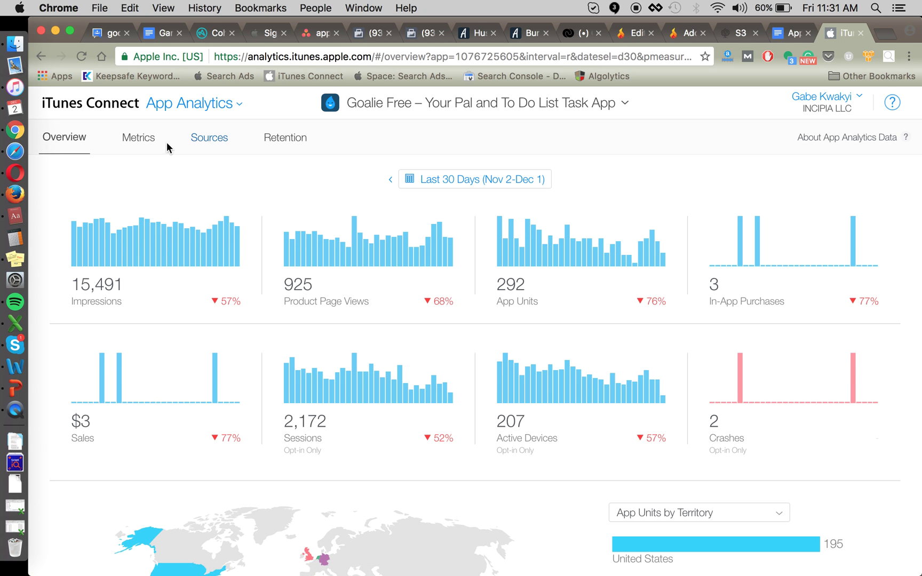
pyautogui.click(146, 138)
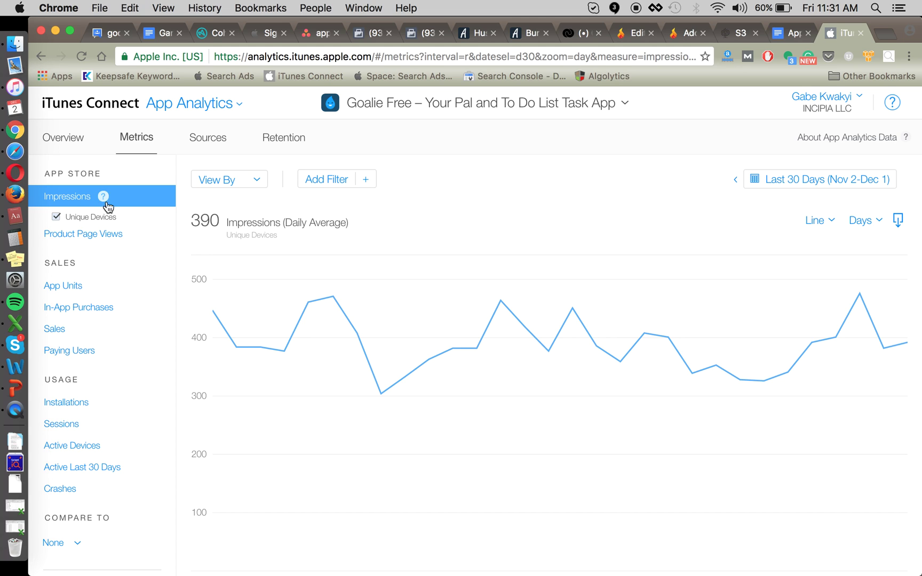
# Step: Chart Goalie Free's Product Page Views compared against App Units
pyautogui.click(88, 236)
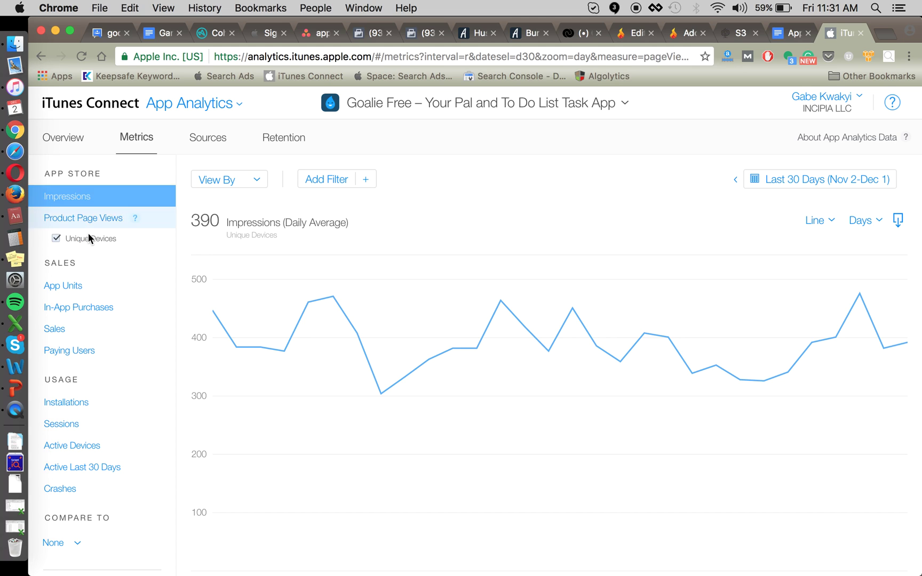
pyautogui.click(78, 544)
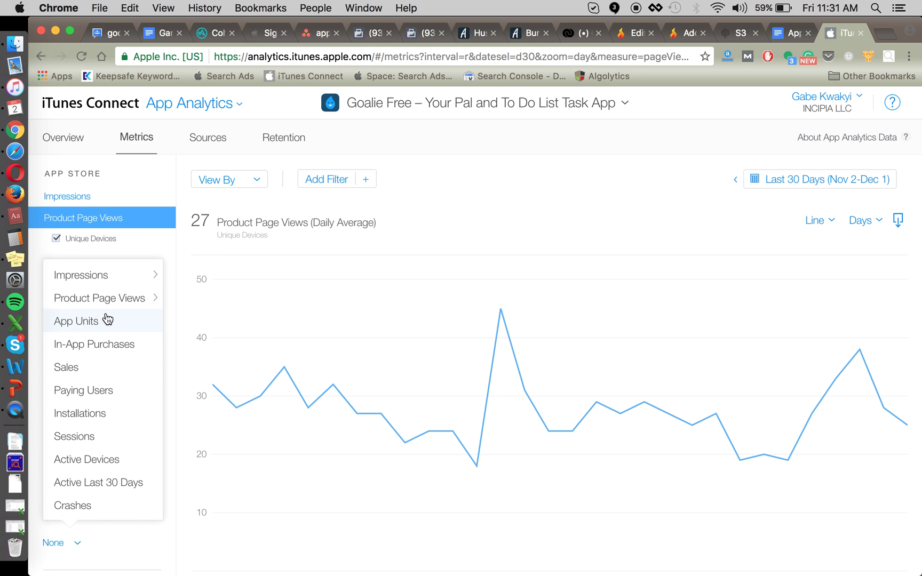
pyautogui.click(107, 321)
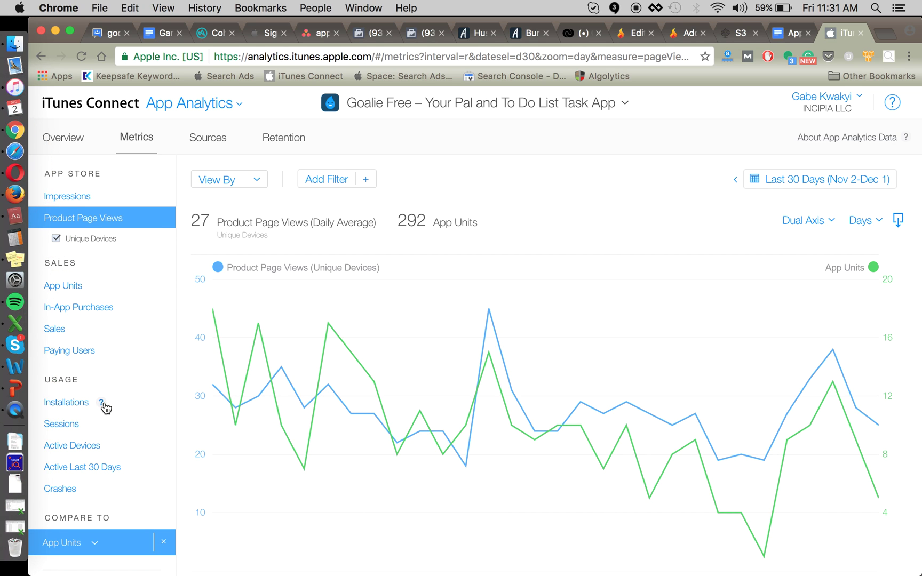
pyautogui.moveTo(102, 404)
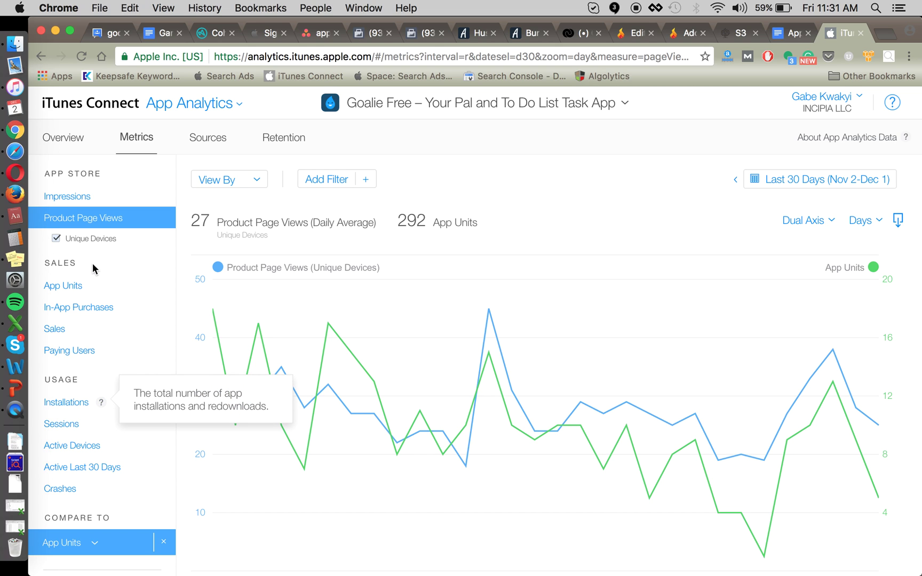
pyautogui.moveTo(97, 287)
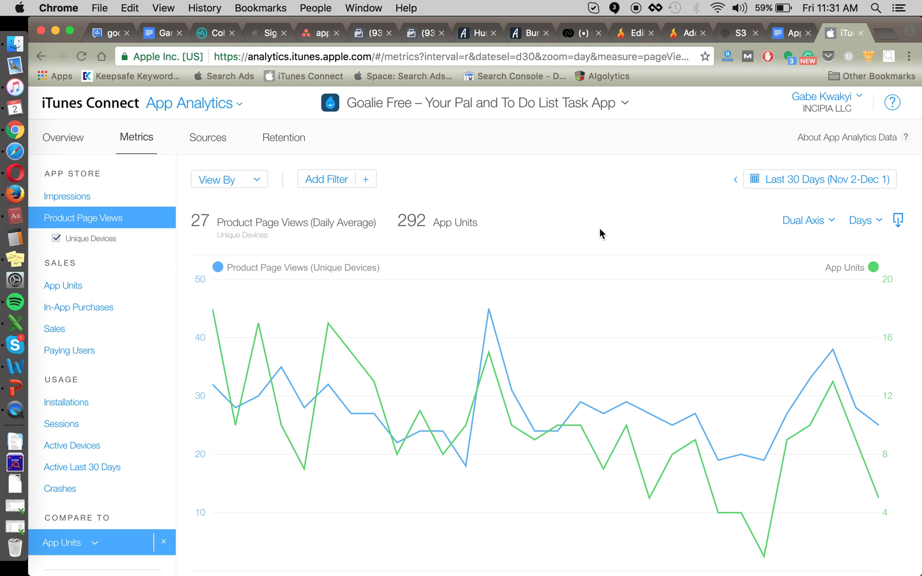
# Step: Set the Dual Axis display to Ratio, plotting page views to App Units at 2.82 daily
pyautogui.click(819, 222)
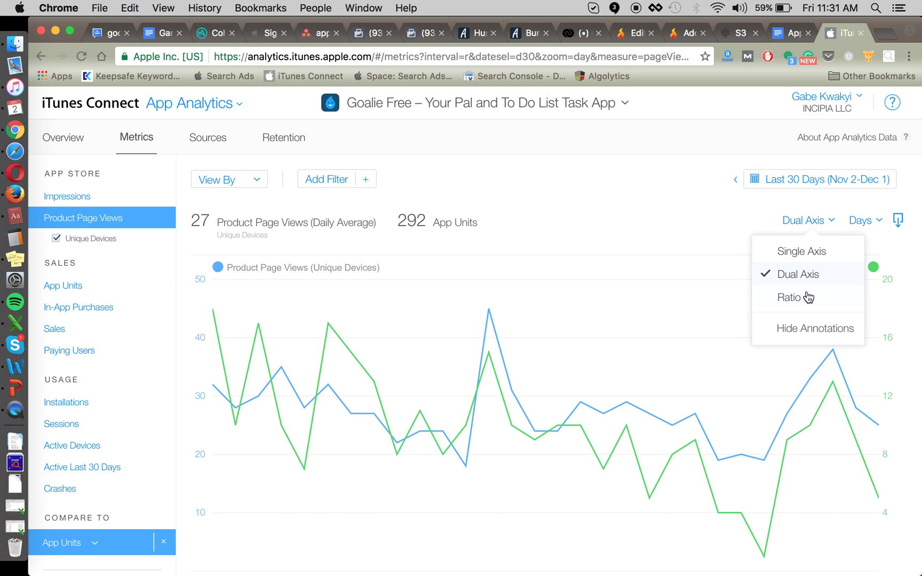
pyautogui.click(789, 297)
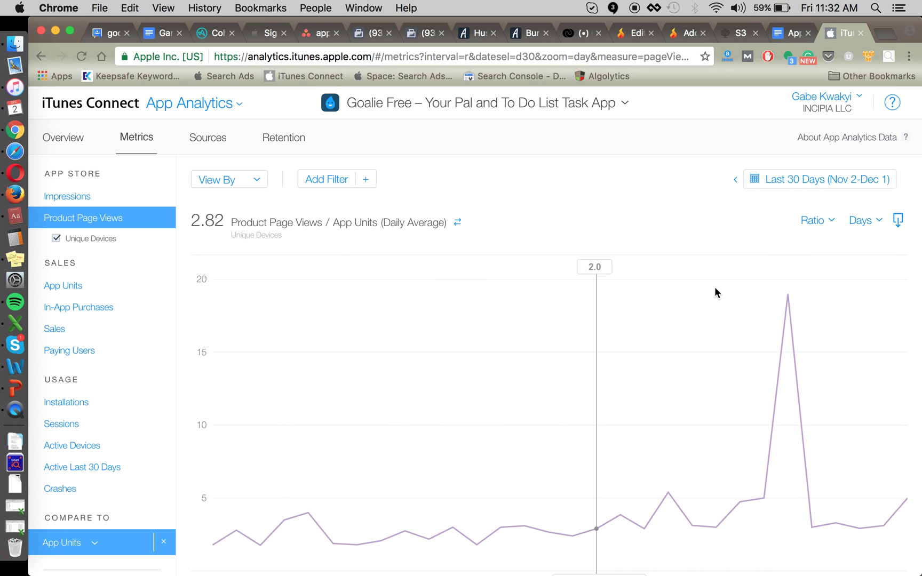
pyautogui.click(818, 222)
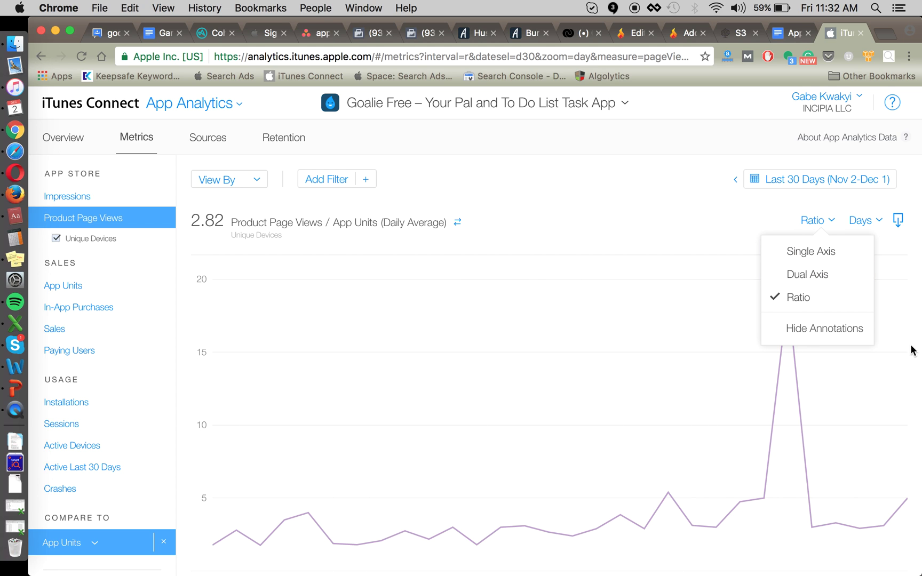
pyautogui.click(700, 229)
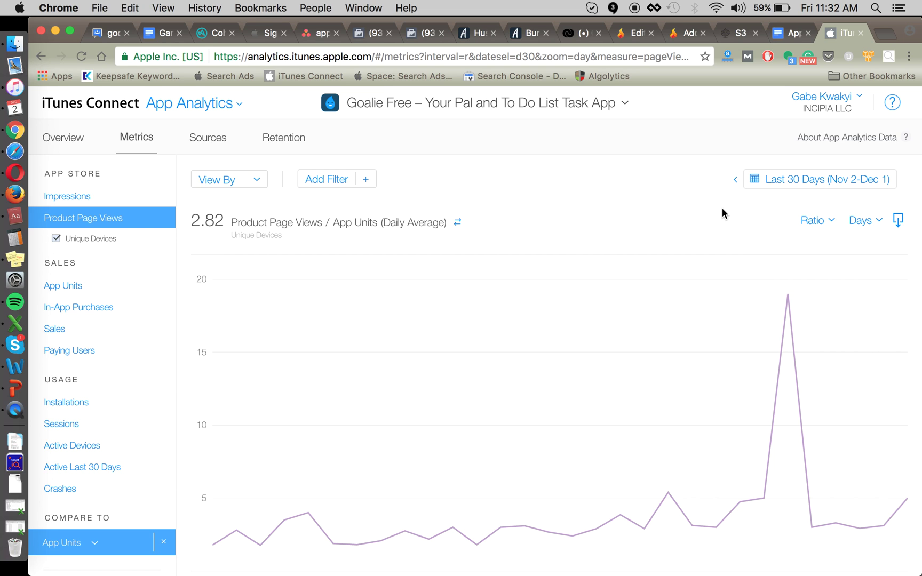
pyautogui.press('super+Tab')
pyautogui.click(822, 181)
# Step: Set a custom date range starting 10/29/2016 through Dec 1 and apply it
pyautogui.click(787, 397)
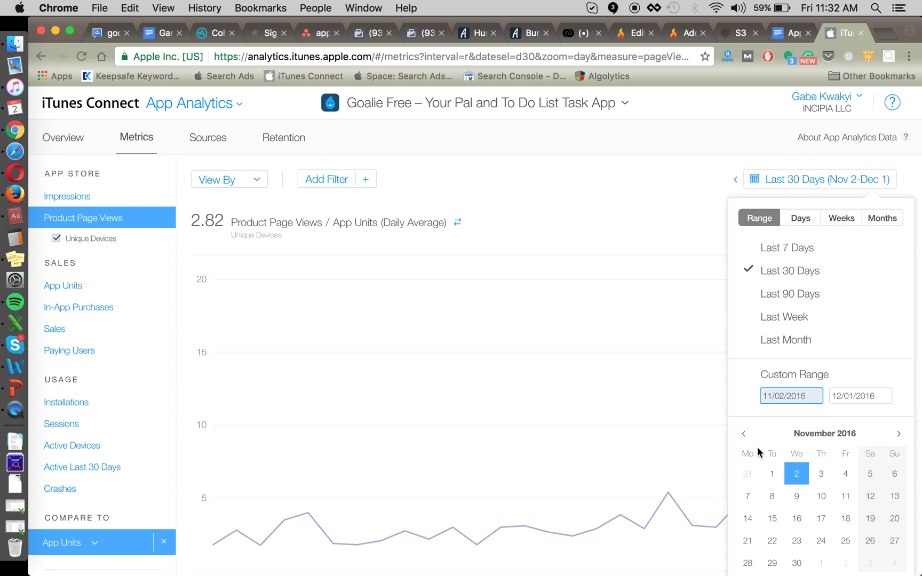
pyautogui.click(745, 435)
pyautogui.scroll(-3, 856, 477)
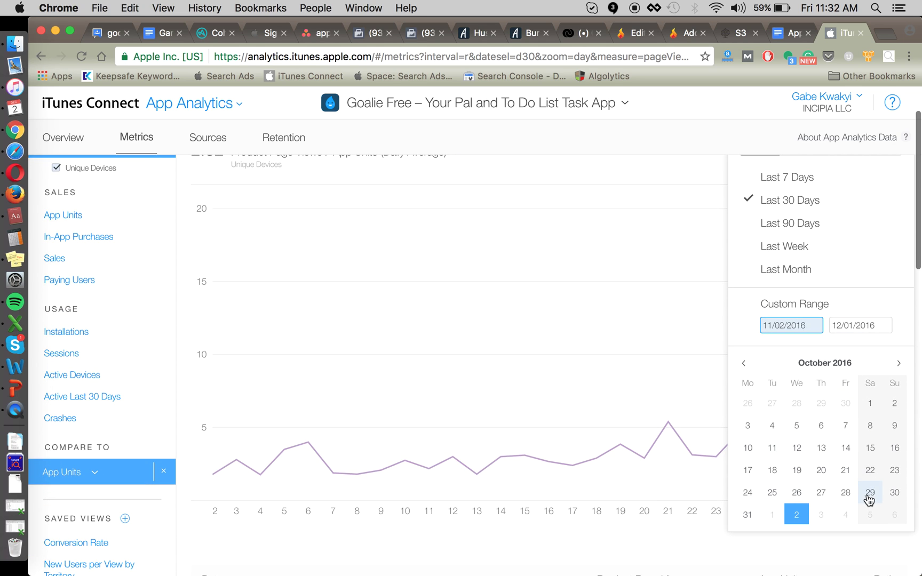
pyautogui.click(870, 494)
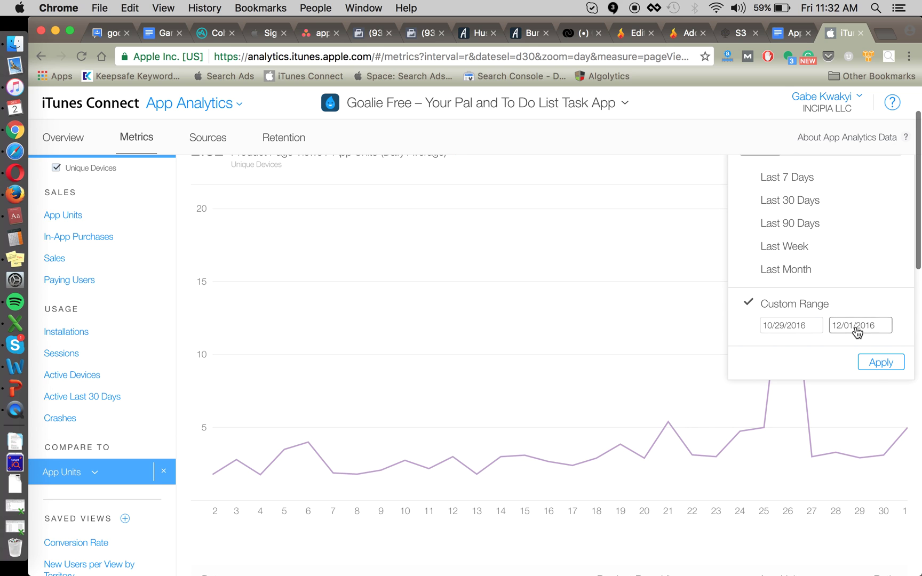
pyautogui.click(874, 361)
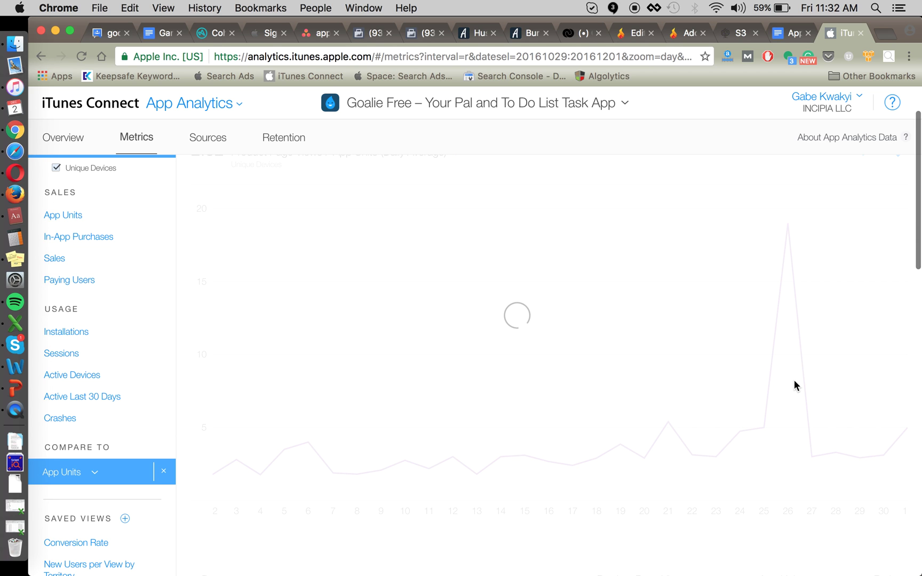
# Step: Export the chart data as CSV and open the downloaded file in Excel
pyautogui.scroll(-5, 819, 391)
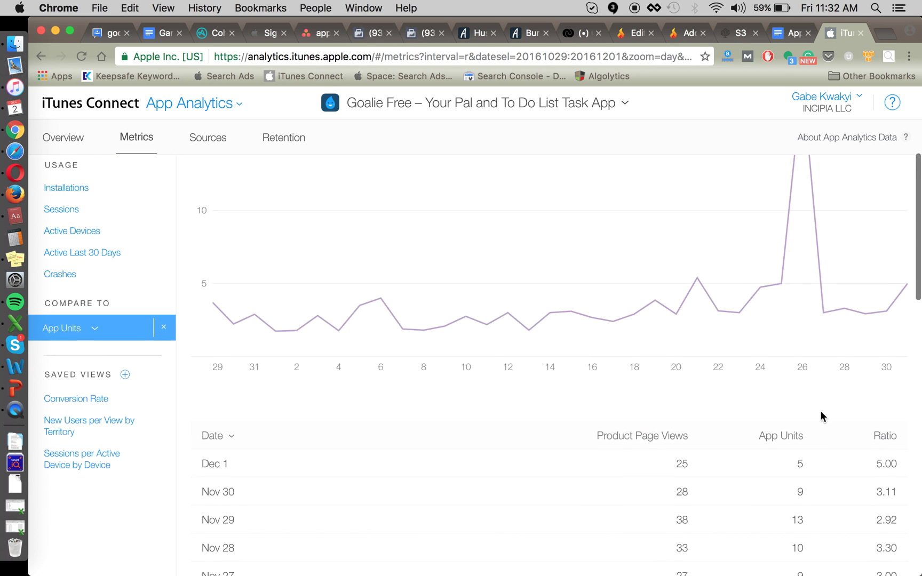
pyautogui.scroll(5, 807, 386)
pyautogui.click(898, 221)
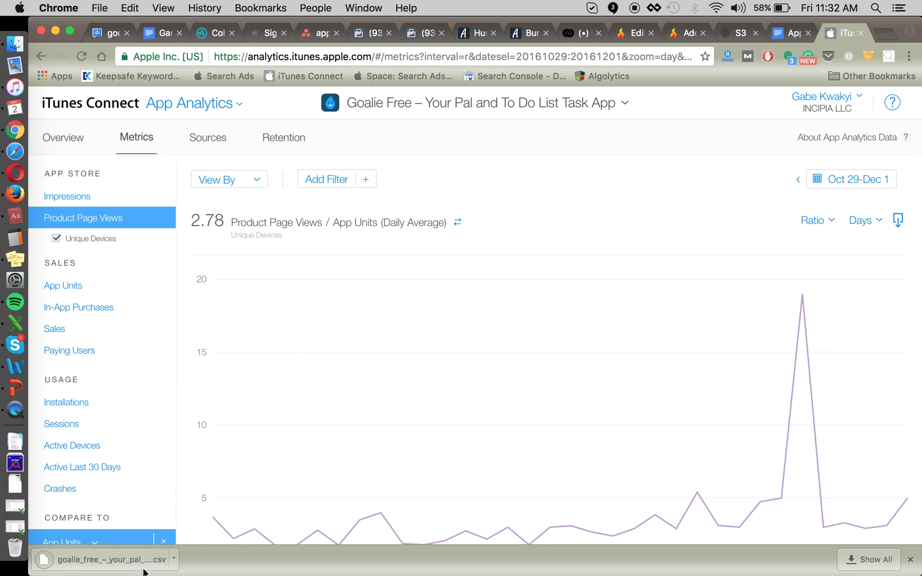
pyautogui.click(122, 560)
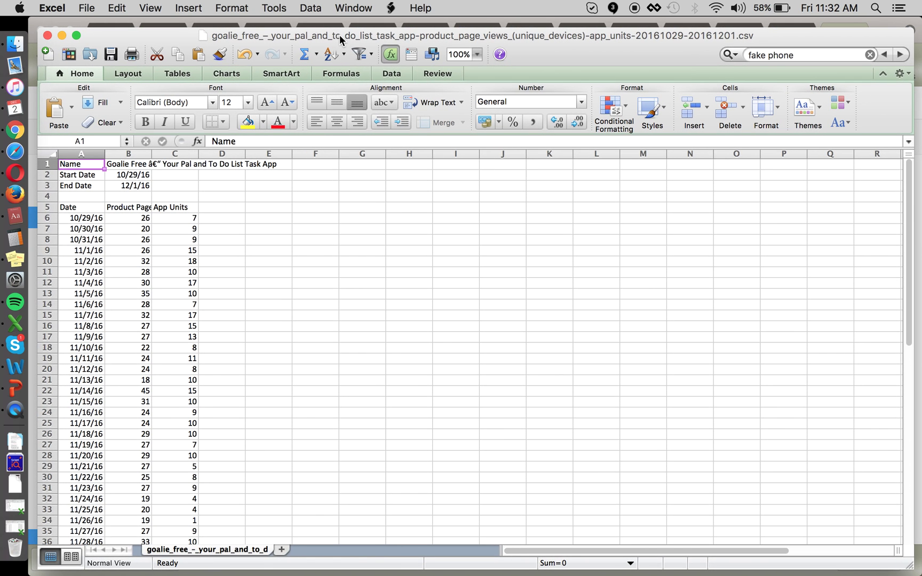
# Step: Add a CVR header in D5 beside the data
pyautogui.click(212, 206)
pyautogui.write('Period')
pyautogui.hotkey('ctrl', 'shift', '=')
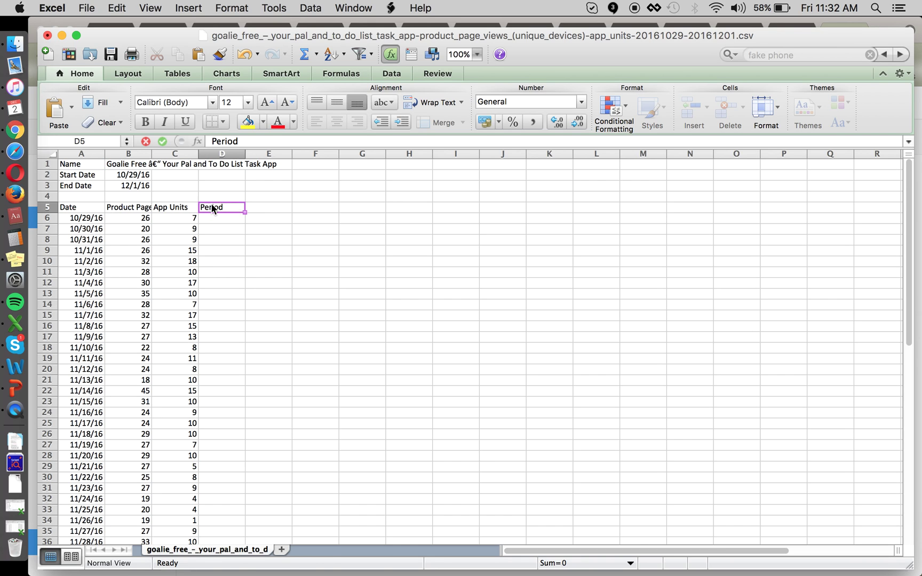
pyautogui.write('CVR')
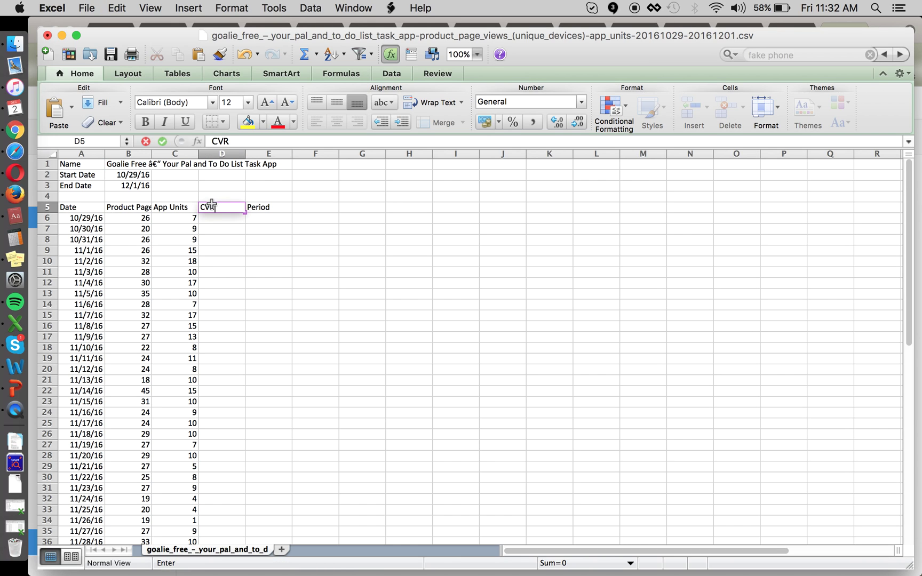
pyautogui.press('Return')
# Step: Fill =C6/B6 down column D as percentages and add a Period heading in E5
pyautogui.write('=C6/B6')
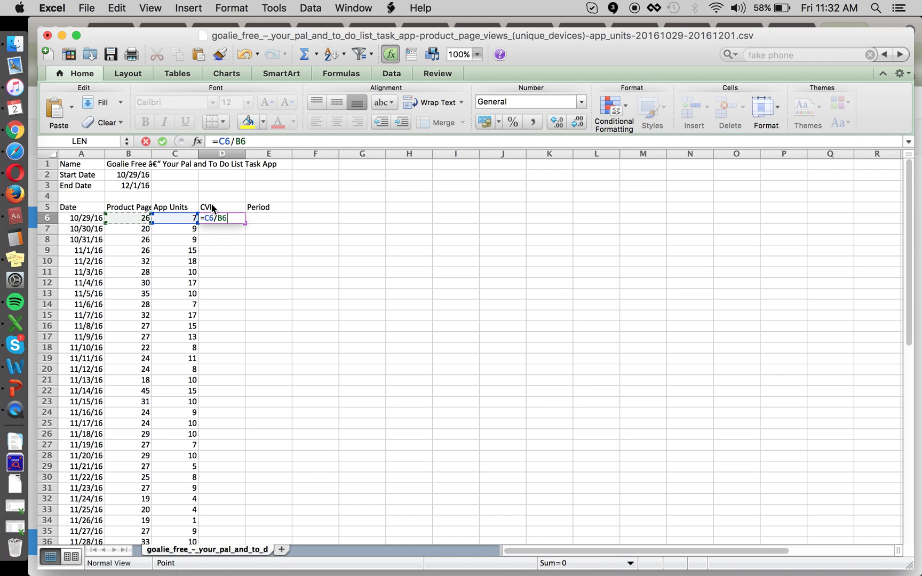
pyautogui.click(222, 219)
pyautogui.click(241, 225)
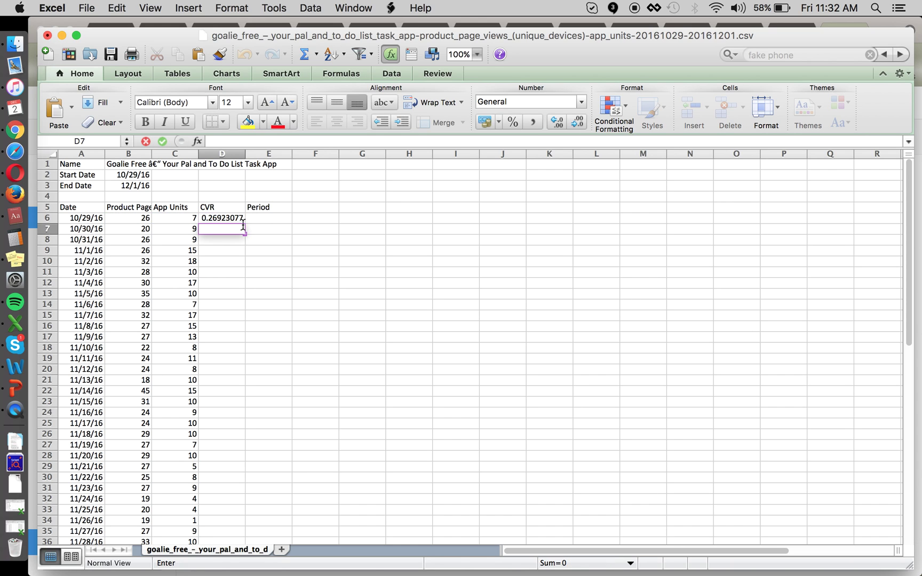
pyautogui.click(229, 217)
pyautogui.doubleClick(244, 223)
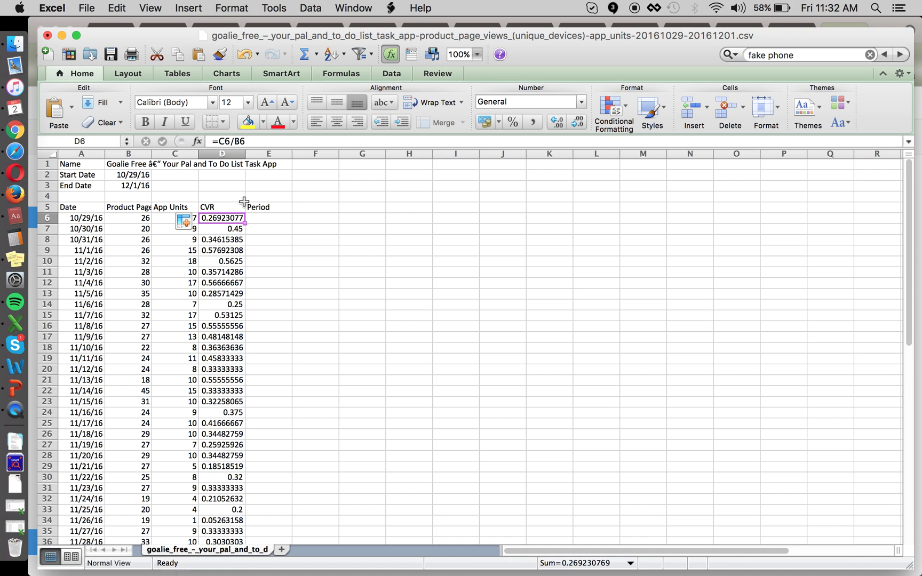
pyautogui.click(234, 154)
pyautogui.click(514, 121)
pyautogui.click(266, 209)
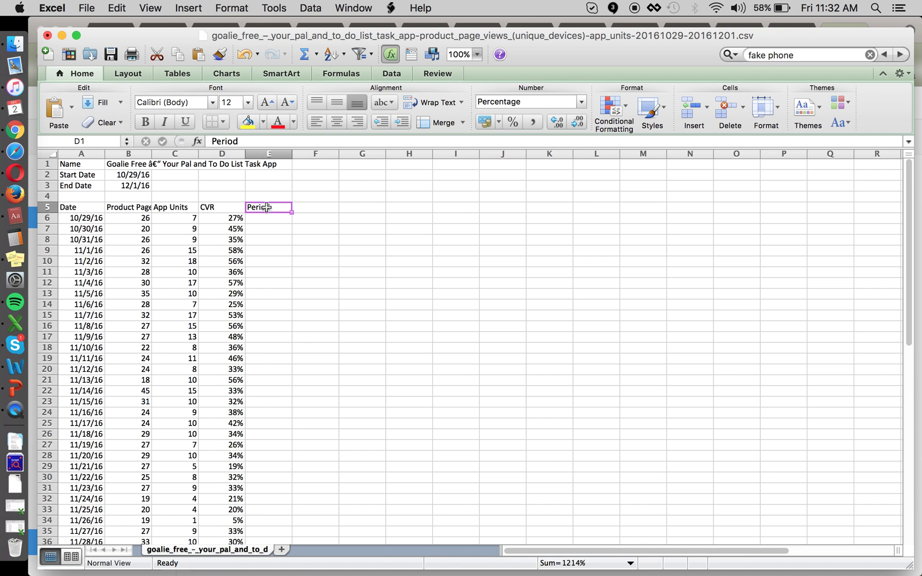
pyautogui.press('Down')
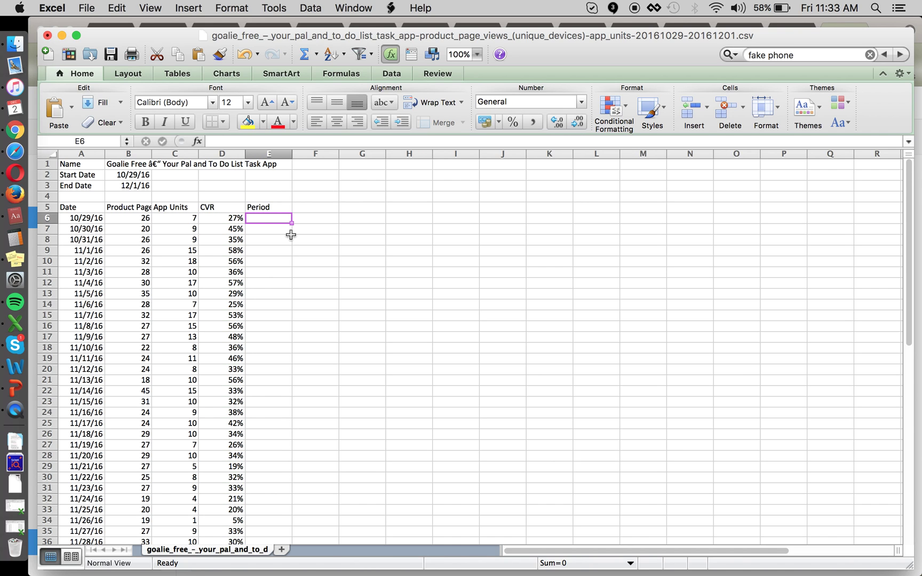
# Step: Enter Pre in E6, copy it, and set the status bar to show Count
pyautogui.write('Pre')
pyautogui.press('Return')
pyautogui.press('Up')
pyautogui.press('super+c')
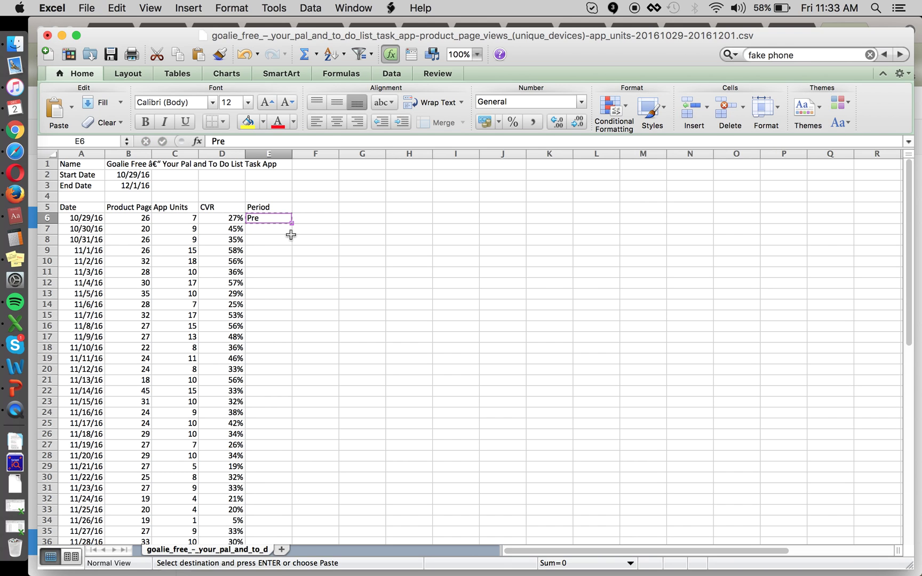
pyautogui.click(557, 566)
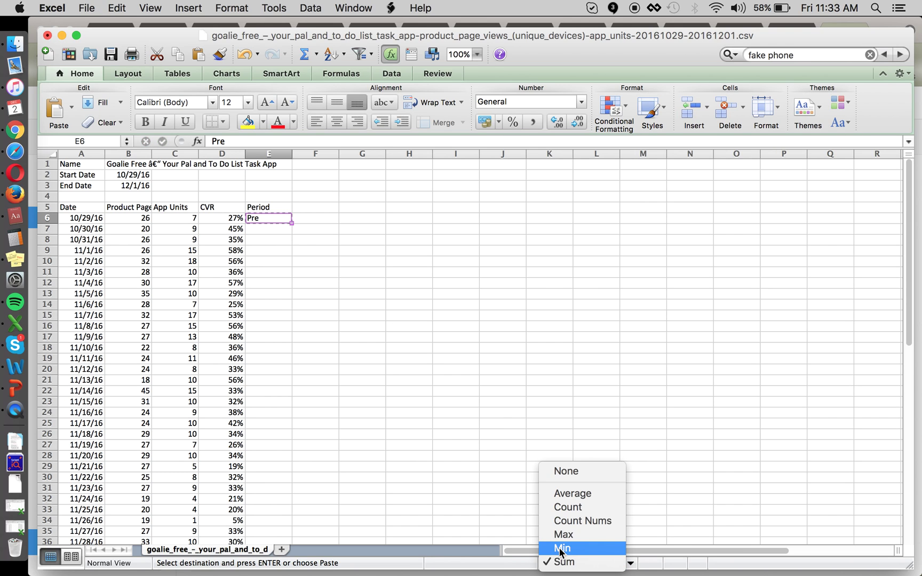
pyautogui.click(566, 508)
# Step: Paste the Pre label into E7 through E12
pyautogui.click(99, 295)
pyautogui.press('Up')
pyautogui.hotkey('shift', 'Up')
pyautogui.hotkey('shift', 'Up')
pyautogui.hotkey('shift', 'Up')
pyautogui.hotkey('shift', 'Up')
pyautogui.hotkey('shift', 'Up')
pyautogui.hotkey('shift', 'Up')
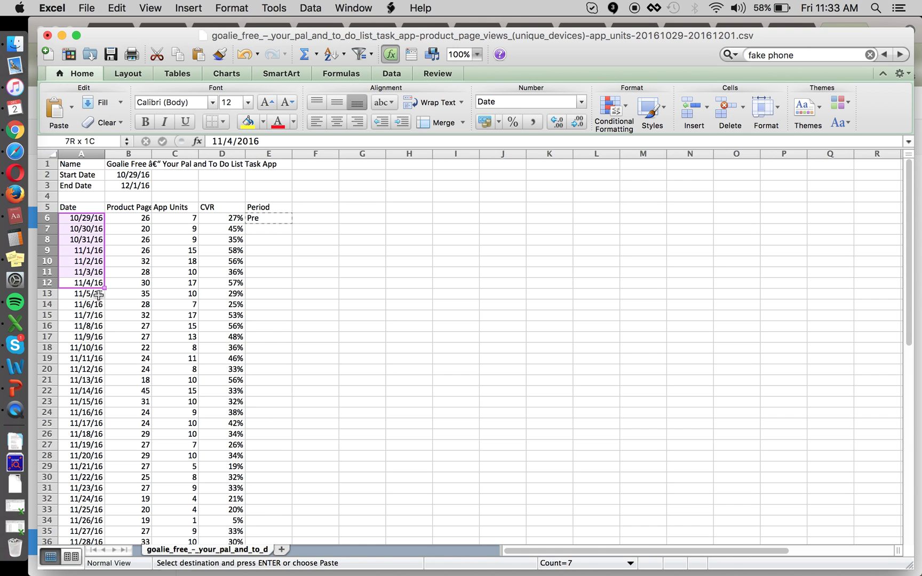
pyautogui.click(262, 283)
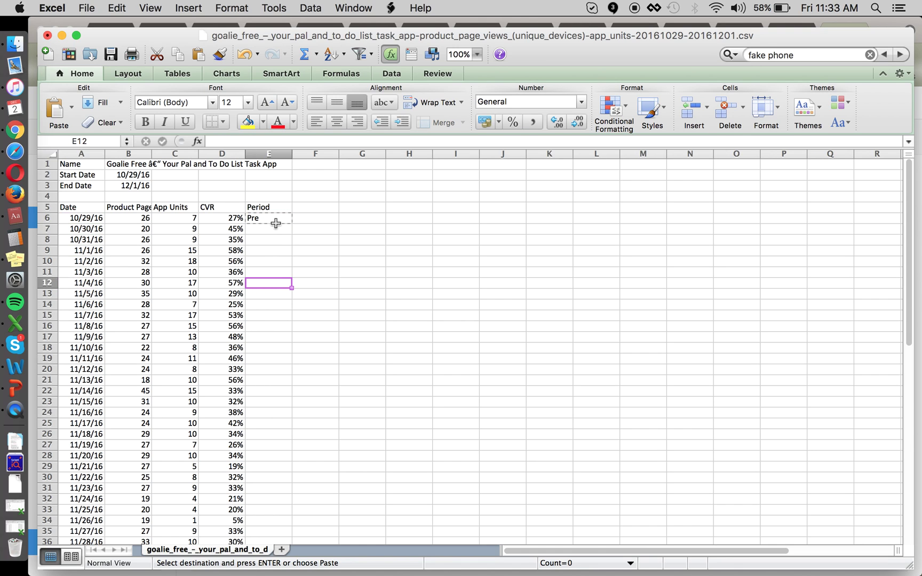
pyautogui.keyDown('shift'); pyautogui.click(275, 218); pyautogui.keyUp('shift')
pyautogui.click(283, 220)
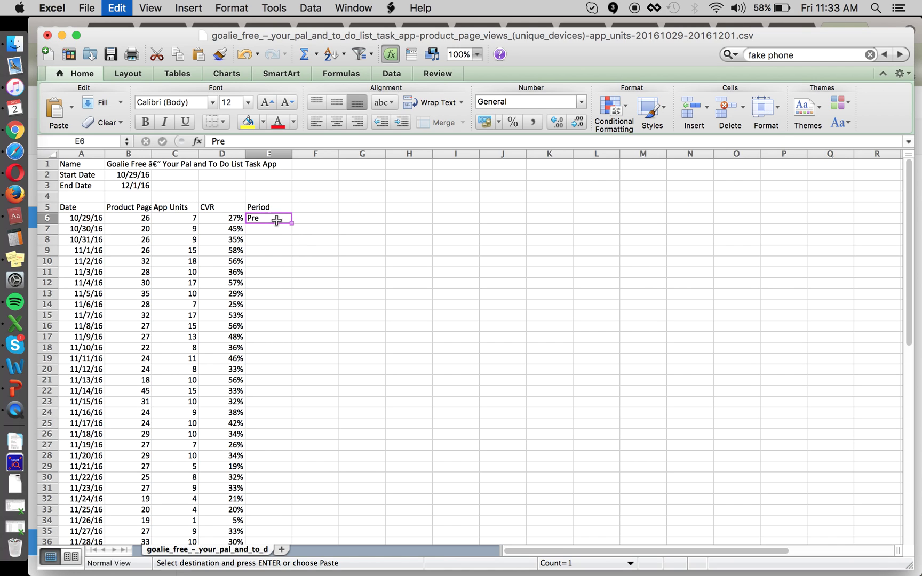
pyautogui.keyDown('shift'); pyautogui.click(270, 290); pyautogui.keyUp('shift')
pyautogui.keyDown('shift'); pyautogui.click(270, 287); pyautogui.keyUp('shift')
pyautogui.press('super+v')
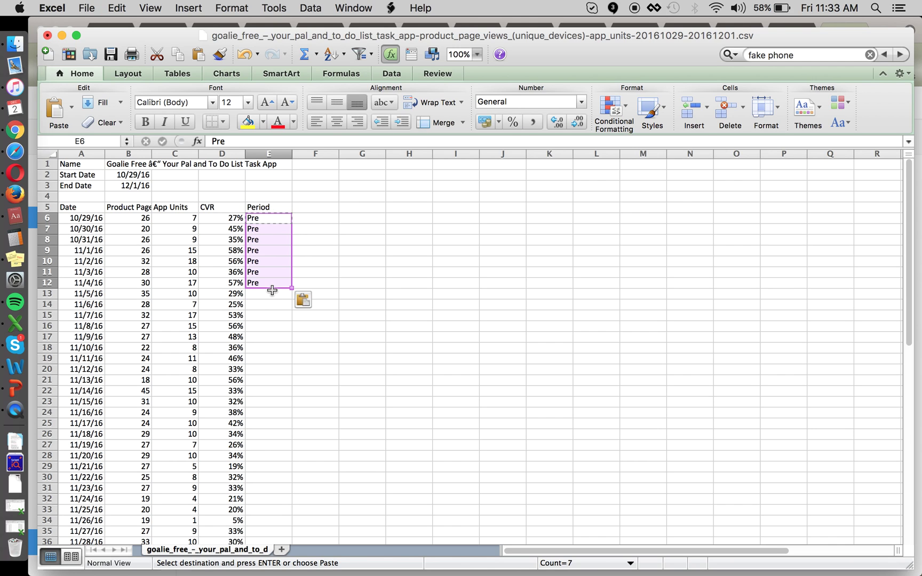
pyautogui.press('Escape')
# Step: Label E14 as Post and paste it into E15 through E20
pyautogui.click(265, 305)
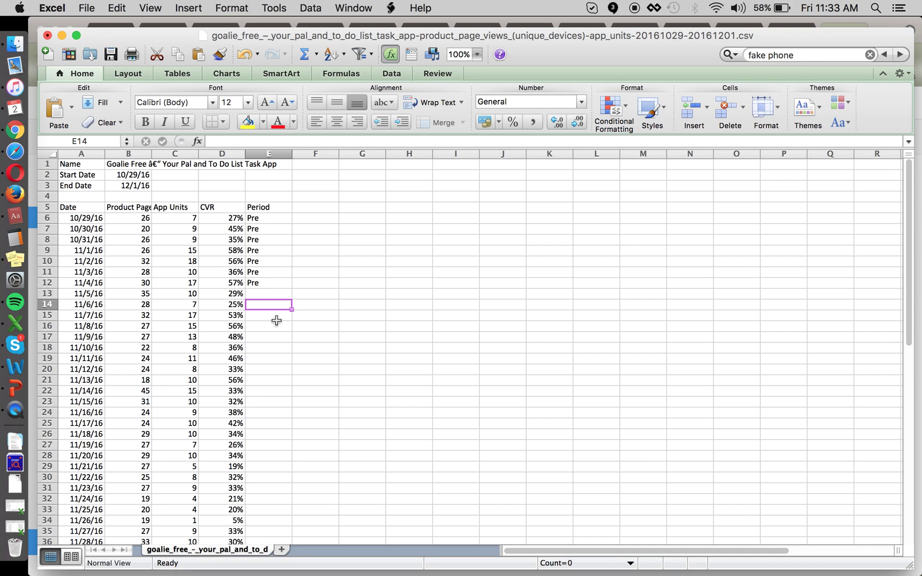
pyautogui.write('Post')
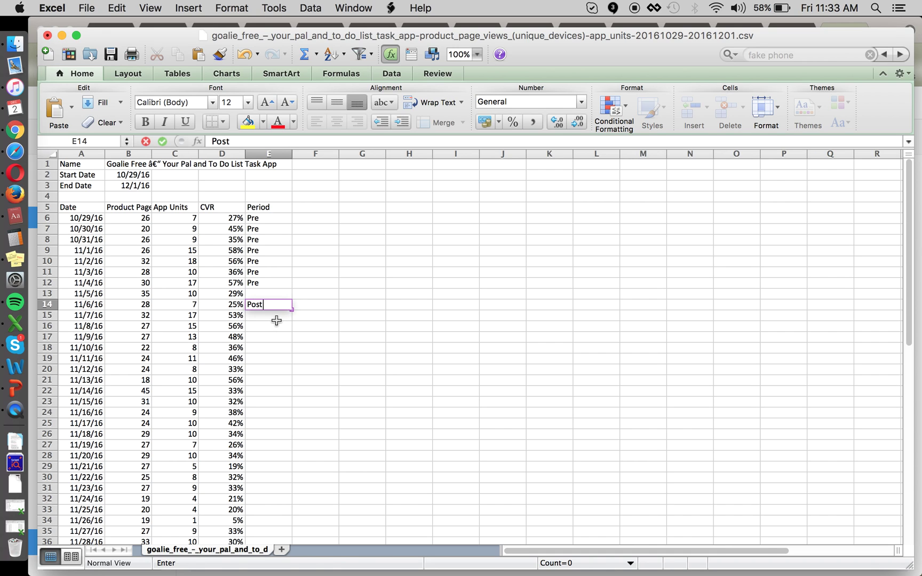
pyautogui.keyDown('shift'); pyautogui.click(277, 321); pyautogui.keyUp('shift')
pyautogui.press('super+c')
pyautogui.hotkey('shift', 'Down')
pyautogui.hotkey('shift', 'Down')
pyautogui.hotkey('shift', 'Down')
pyautogui.hotkey('shift', 'Down')
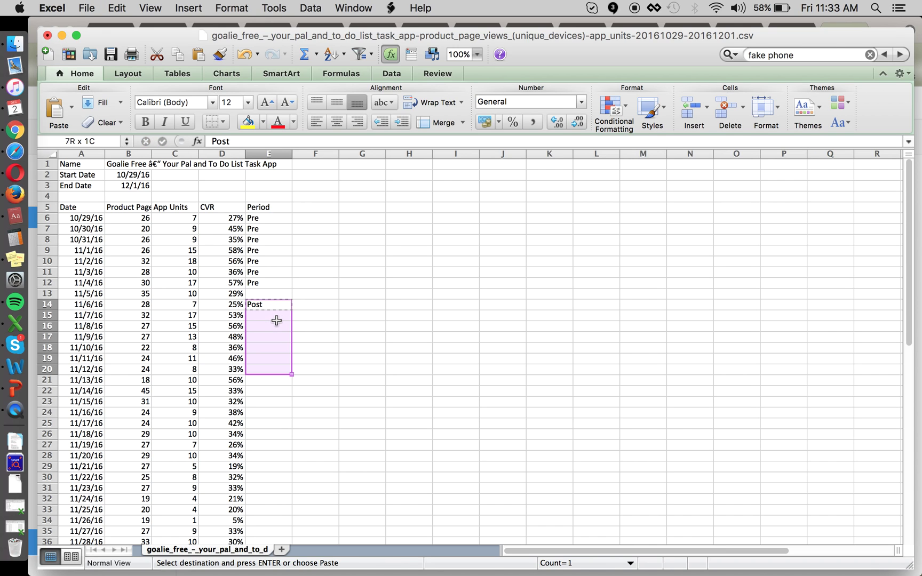
pyautogui.press('super+v')
pyautogui.press('Escape')
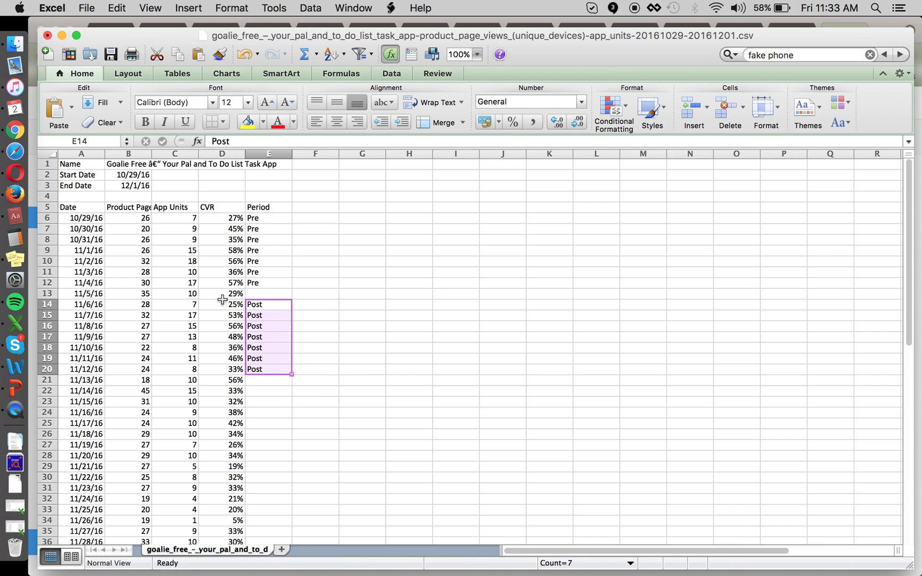
# Step: Check the Pre, Post and unlabelled 11/5 rows in the Period column
pyautogui.click(258, 292)
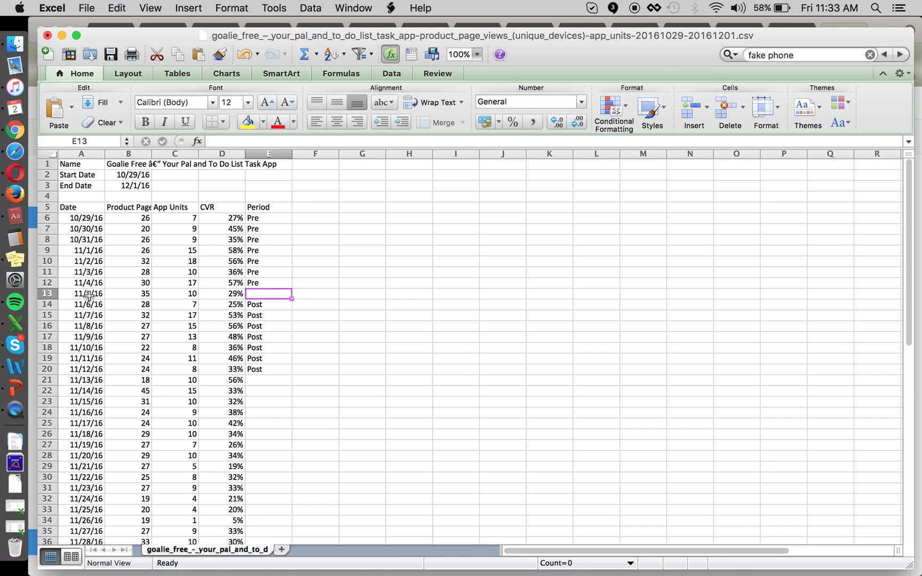
pyautogui.click(256, 241)
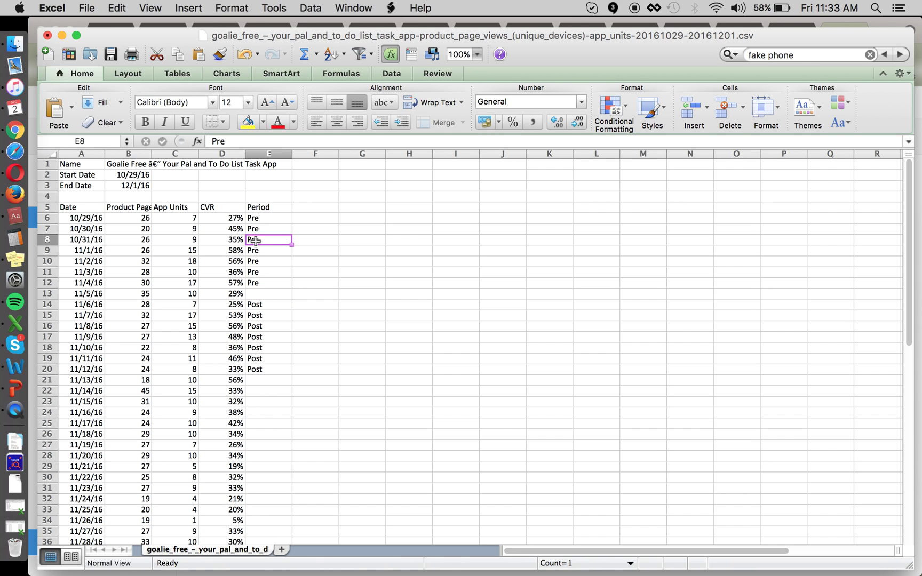
pyautogui.click(268, 314)
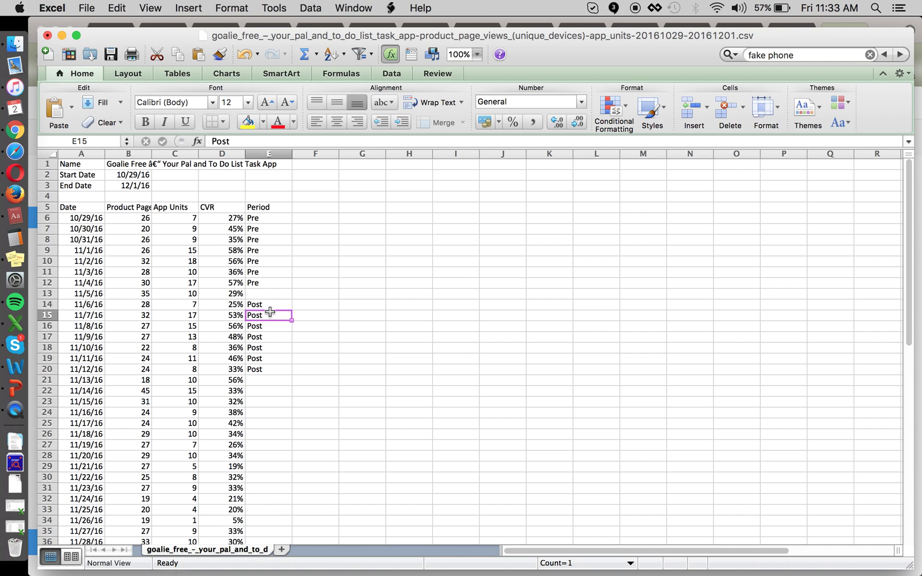
pyautogui.click(259, 293)
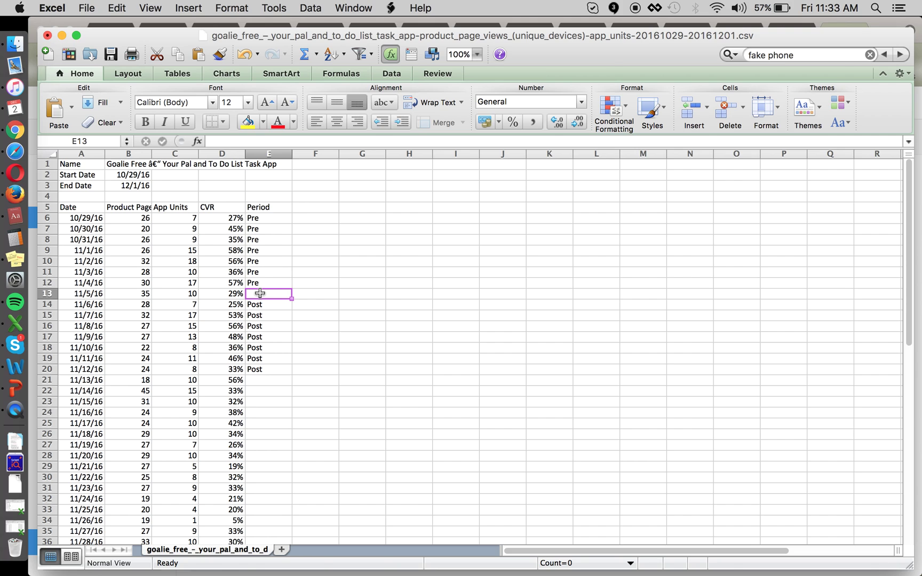
# Step: Create a PivotTable from A5:E20 on a new sheet
pyautogui.moveTo(86, 210); pyautogui.dragTo(274, 366)
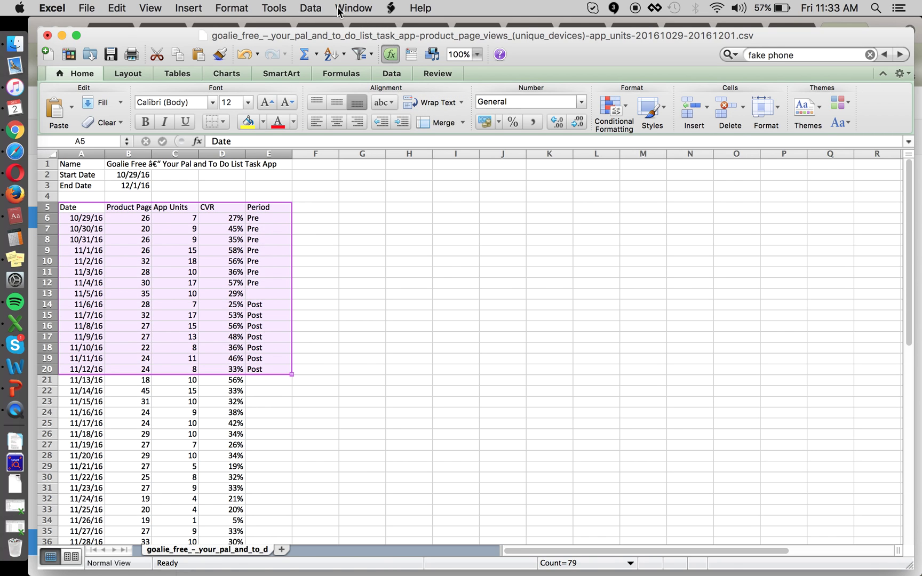
pyautogui.click(311, 8)
pyautogui.click(370, 206)
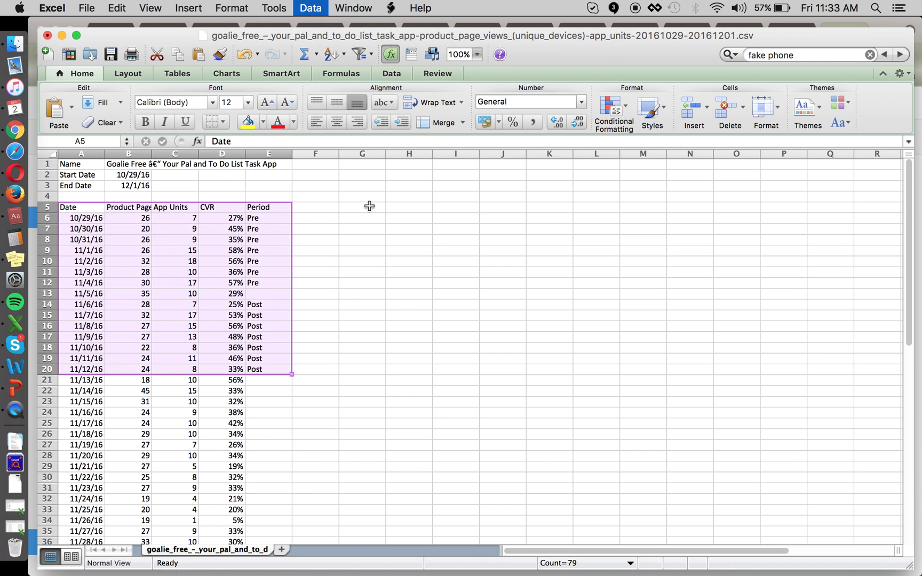
pyautogui.press('Return')
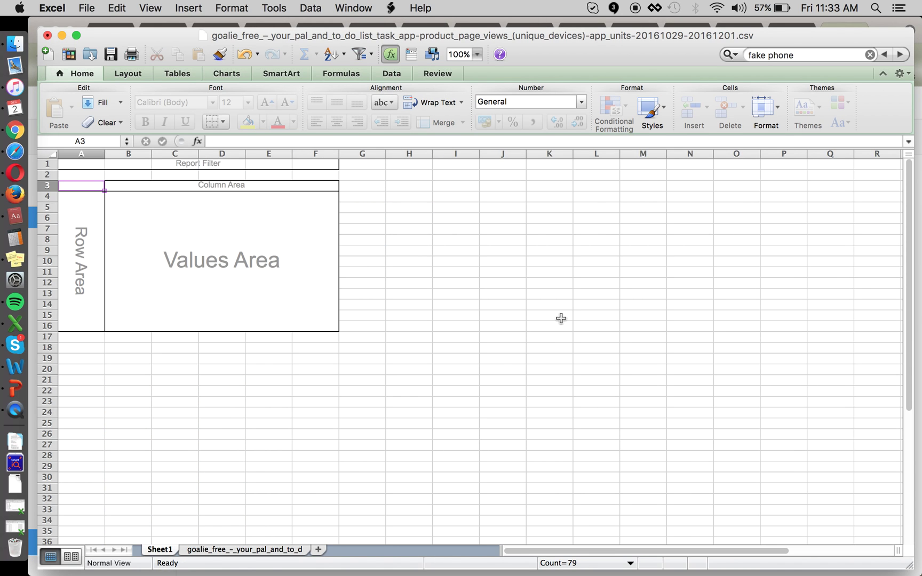
# Step: Build the pivot with Period as rows and summed Product Page Views and App Units as values, leaving CVR out
pyautogui.click(237, 286)
pyautogui.moveTo(741, 338); pyautogui.dragTo(758, 499)
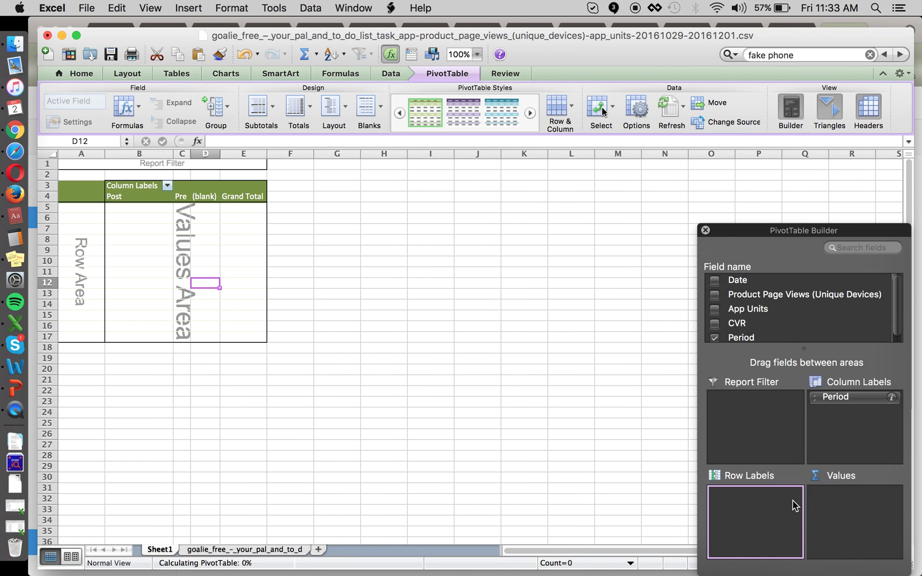
pyautogui.click(715, 295)
pyautogui.click(714, 309)
pyautogui.click(714, 323)
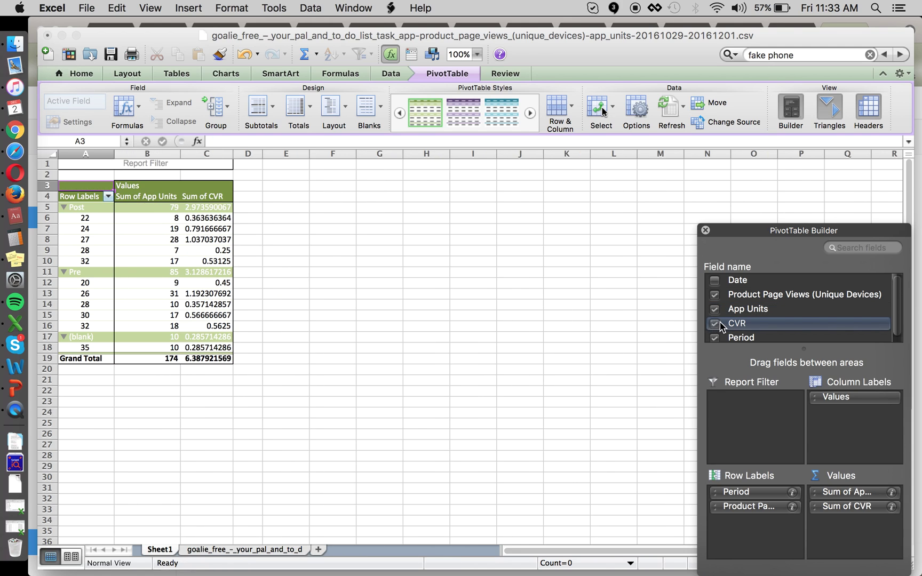
pyautogui.click(715, 324)
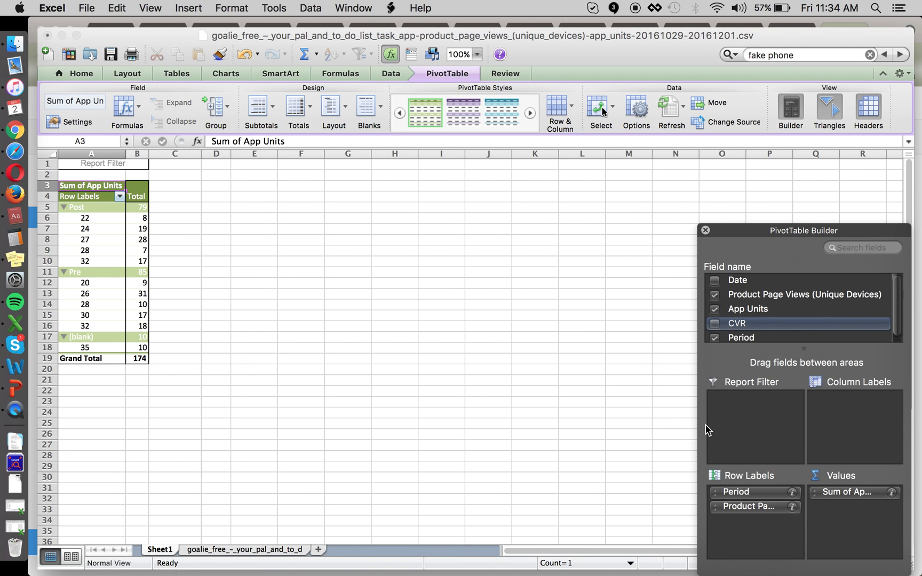
pyautogui.moveTo(789, 504); pyautogui.dragTo(825, 510)
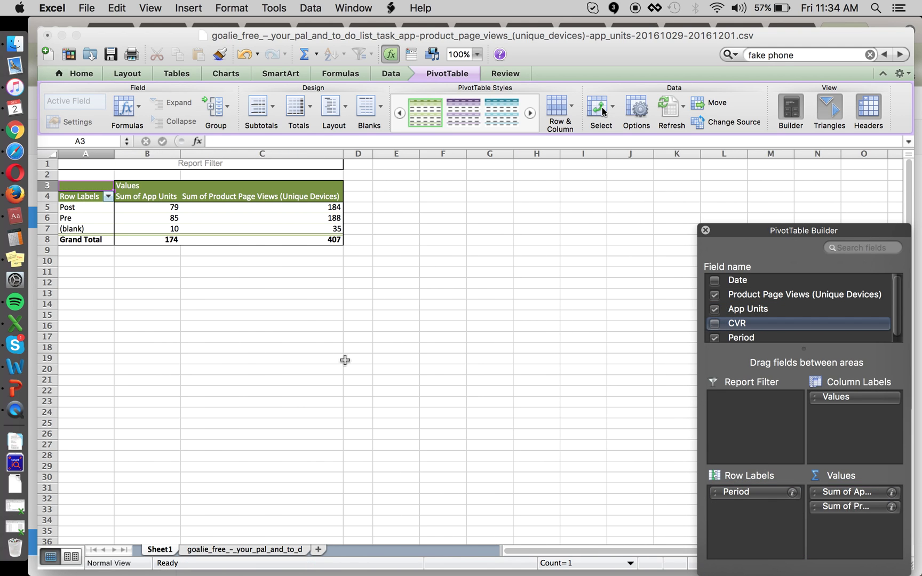
pyautogui.click(365, 199)
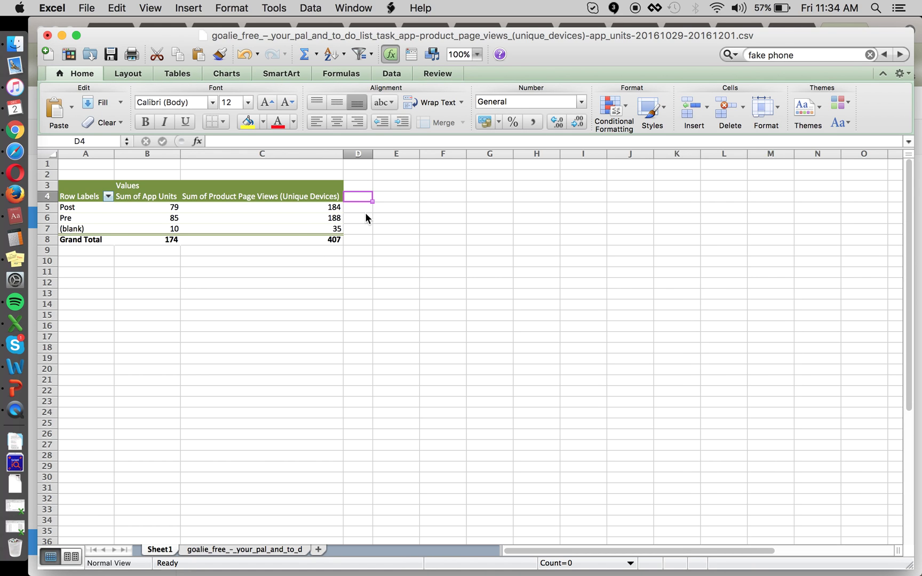
# Step: Add a CVR column (App Units ÷ Product Page Views) for Post and Pre, formatted as percentages
pyautogui.write('CVR')
pyautogui.press('Return')
pyautogui.write('=')
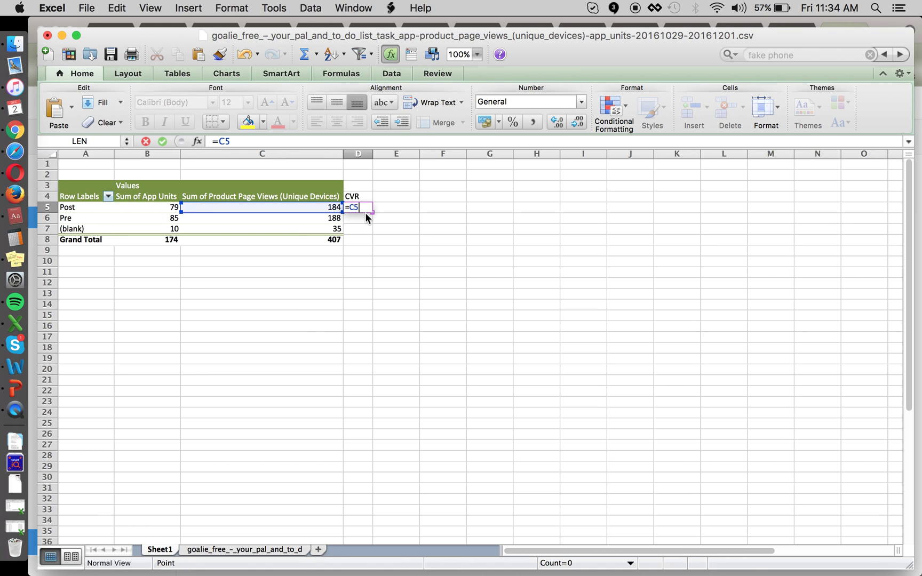
pyautogui.press('Left')
pyautogui.write('/')
pyautogui.press('Right')
pyautogui.press('Return')
pyautogui.press('Up')
pyautogui.moveTo(372, 213); pyautogui.dragTo(372, 224)
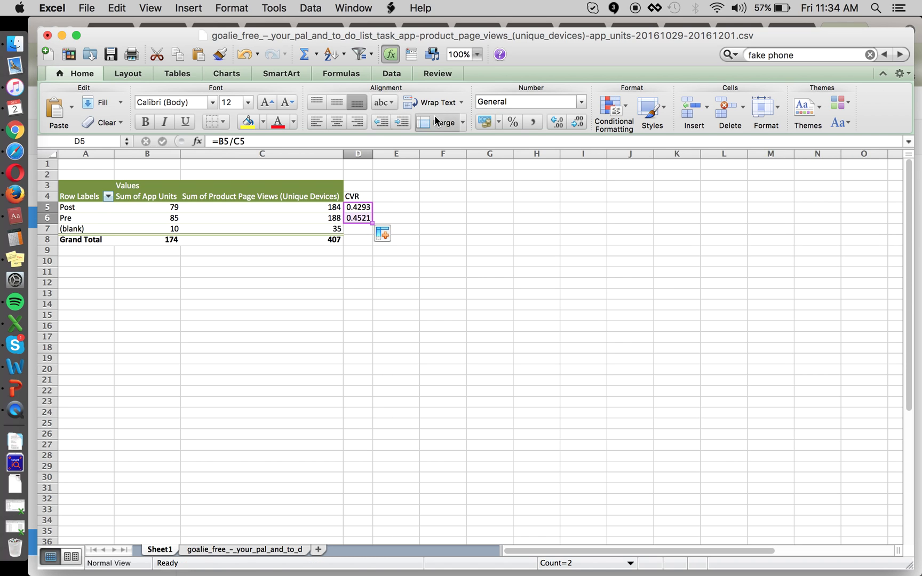
pyautogui.click(510, 121)
# Step: Enter =(D5-D6)/D6 in E6 to compute the Post-versus-Pre CVR change
pyautogui.click(395, 208)
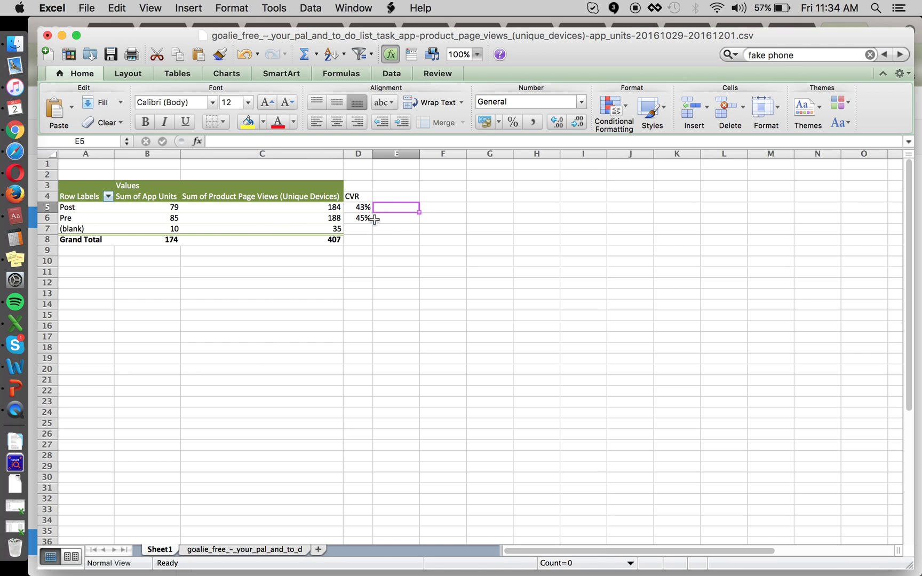
pyautogui.click(376, 219)
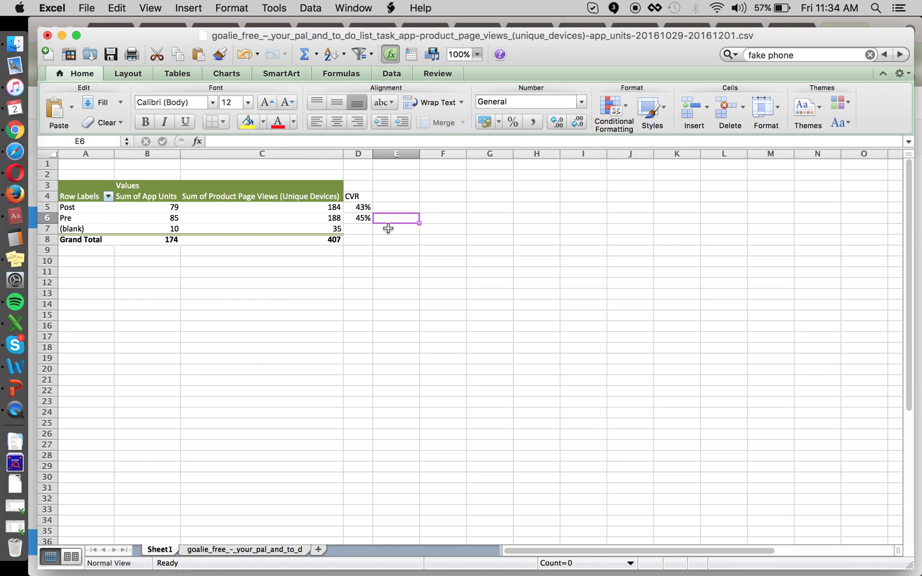
pyautogui.press('Left')
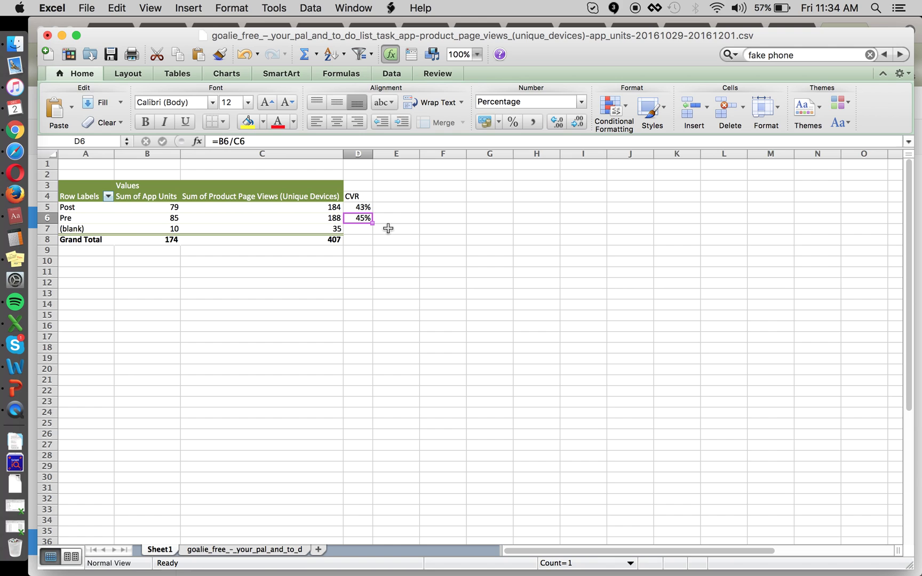
pyautogui.press('Up')
pyautogui.press('Right')
pyautogui.press('Down')
pyautogui.write('=')
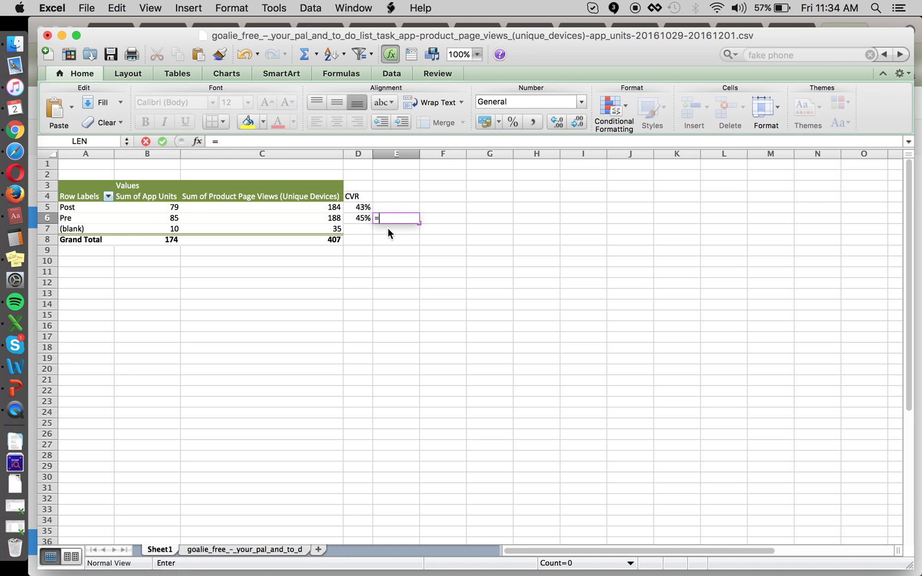
pyautogui.write('(')
pyautogui.press('Left')
pyautogui.press('Up')
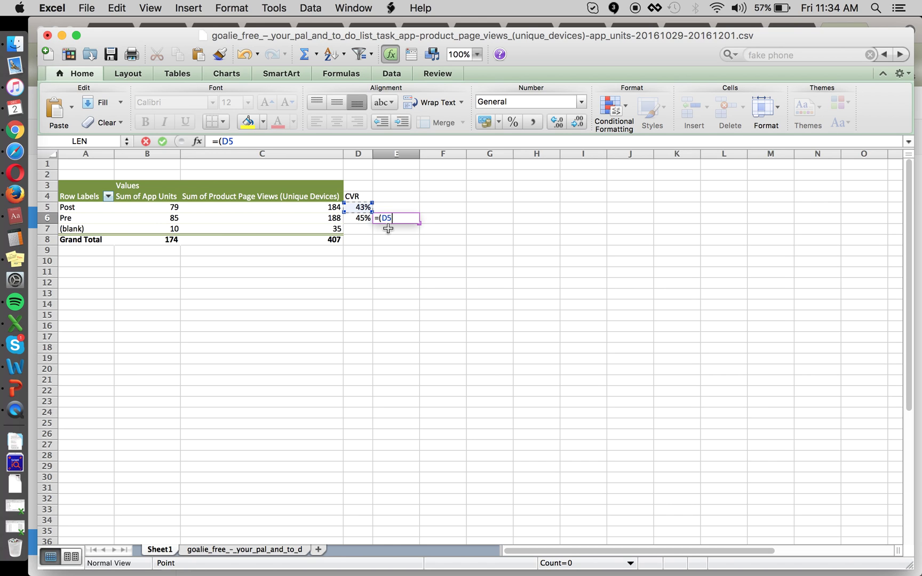
pyautogui.write('-')
pyautogui.press('Left')
pyautogui.write('_/')
pyautogui.press('BackSpace')
pyautogui.press('BackSpace')
pyautogui.write(')/')
pyautogui.press('Left')
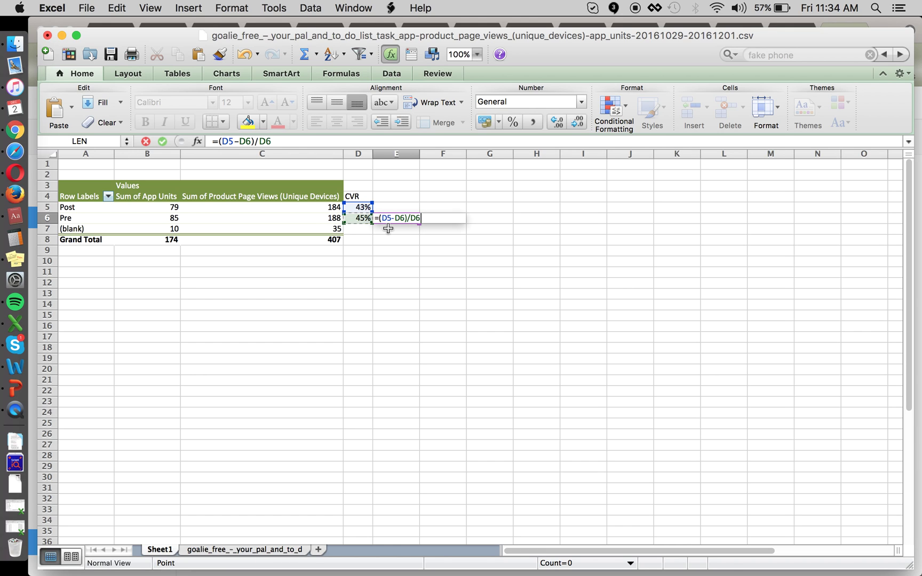
pyautogui.press('Return')
# Step: Format the change cell as a percentage with two decimals, showing -5.04%
pyautogui.press('Up')
pyautogui.click(513, 123)
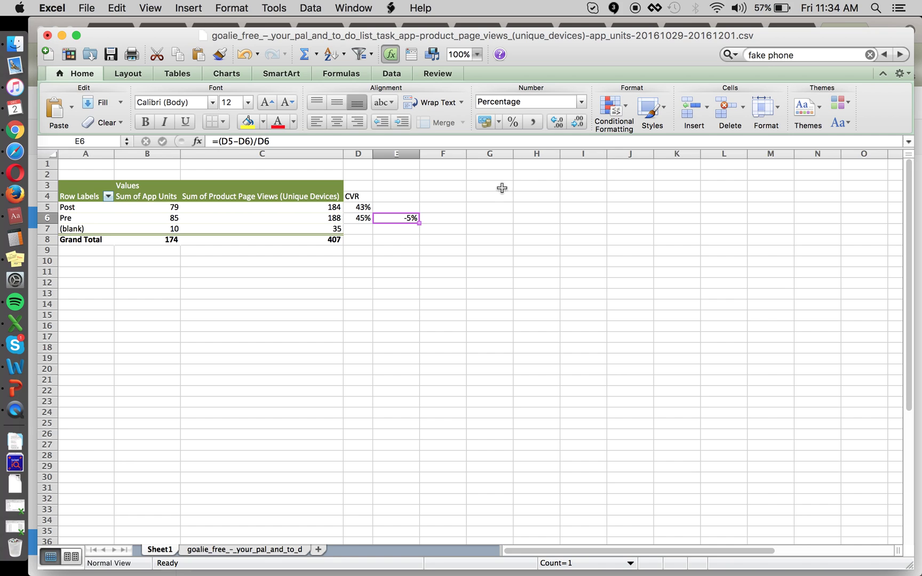
pyautogui.click(556, 122)
pyautogui.click(557, 122)
# Step: Review the daily data sheet's Period labels and CVR formulas
pyautogui.click(227, 549)
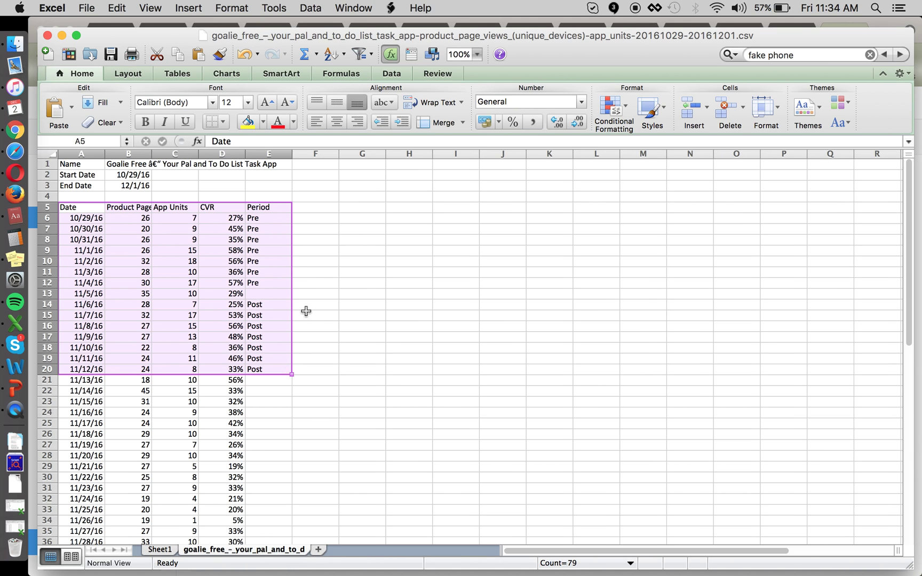
pyautogui.click(237, 380)
pyautogui.scroll(-2, 323, 402)
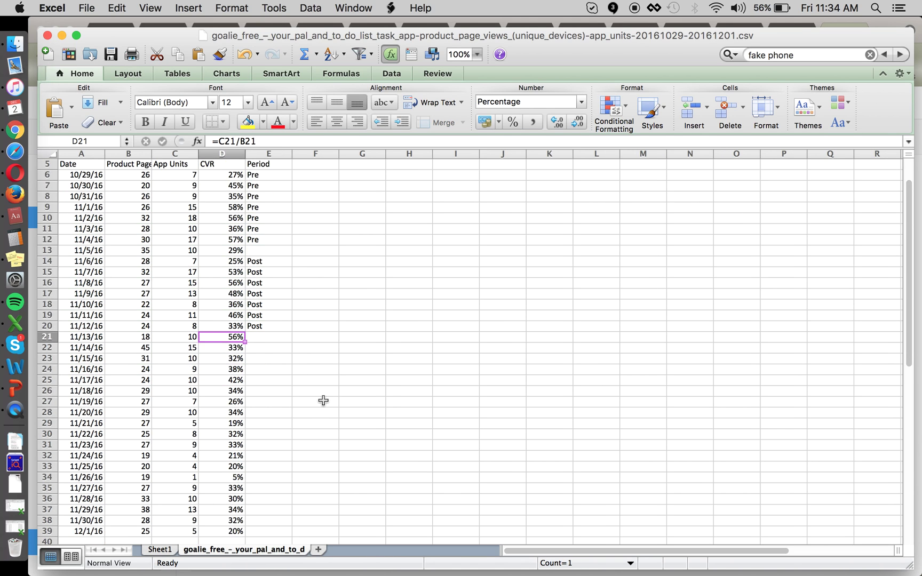
pyautogui.scroll(-1, 289, 353)
pyautogui.scroll(1, 289, 352)
pyautogui.scroll(1, 269, 306)
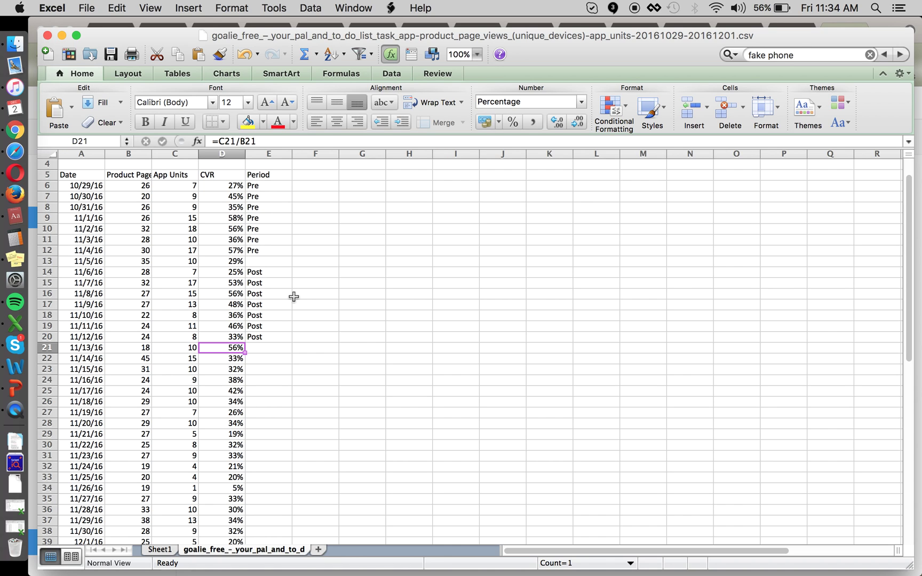
# Step: Clear the leftover fake phone search and return to the Sheet1 pivot summary
pyautogui.click(871, 55)
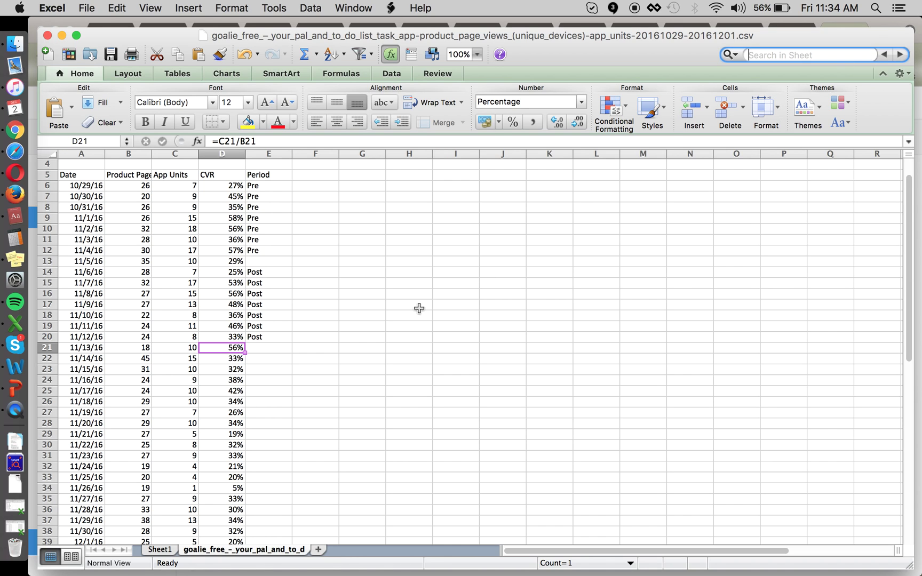
pyautogui.click(418, 308)
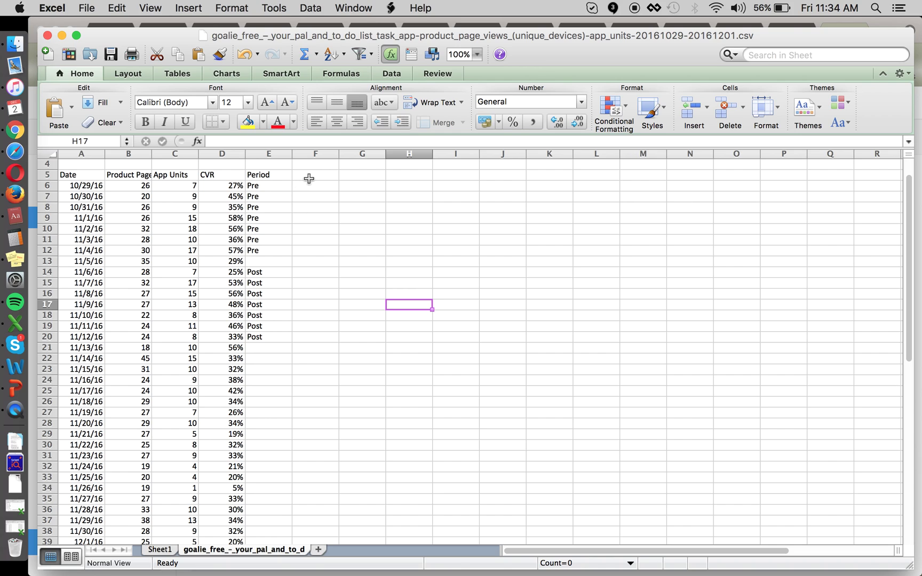
pyautogui.moveTo(308, 177); pyautogui.dragTo(310, 339)
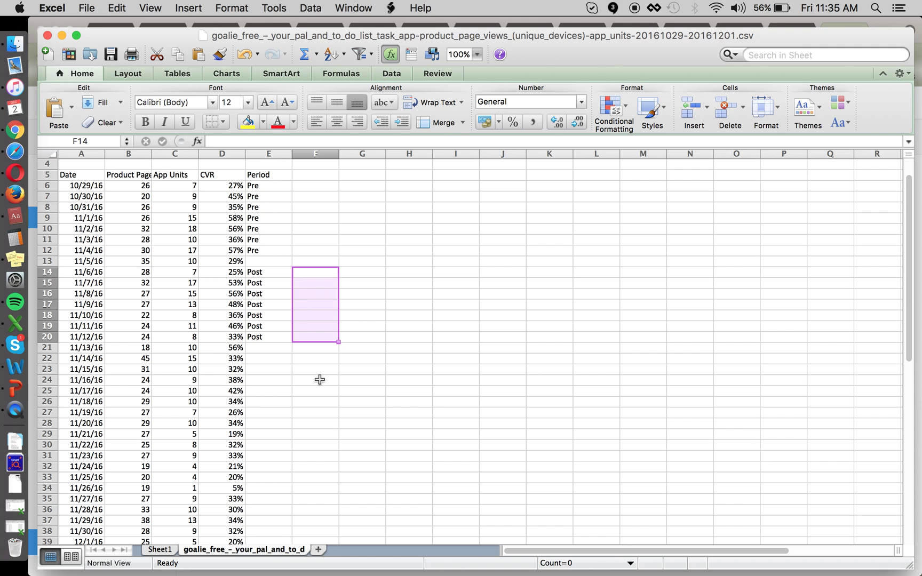
pyautogui.click(162, 370)
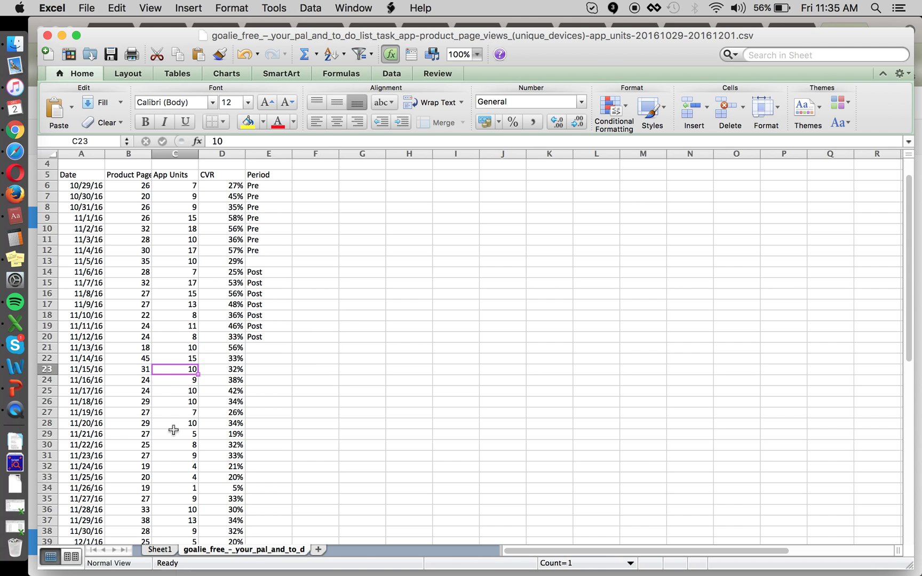
pyautogui.click(164, 554)
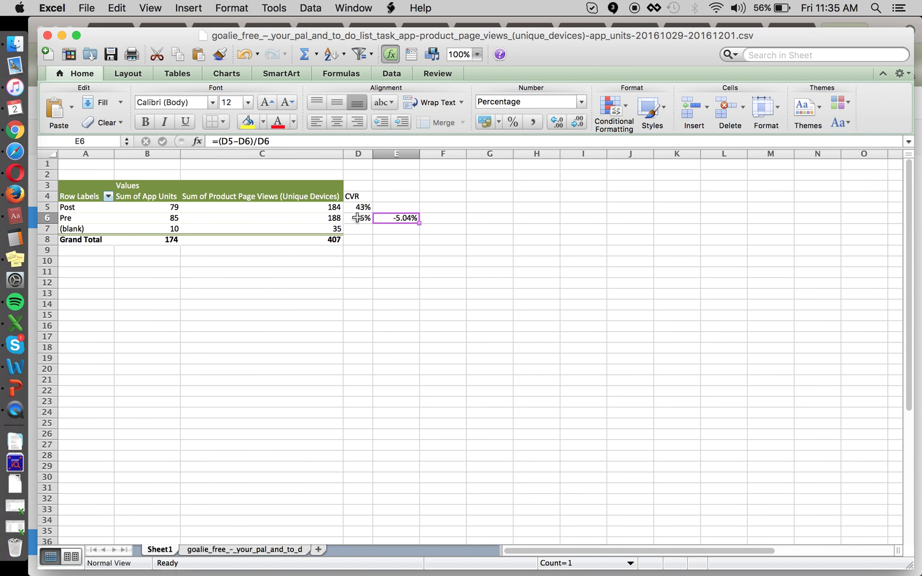
pyautogui.click(114, 215)
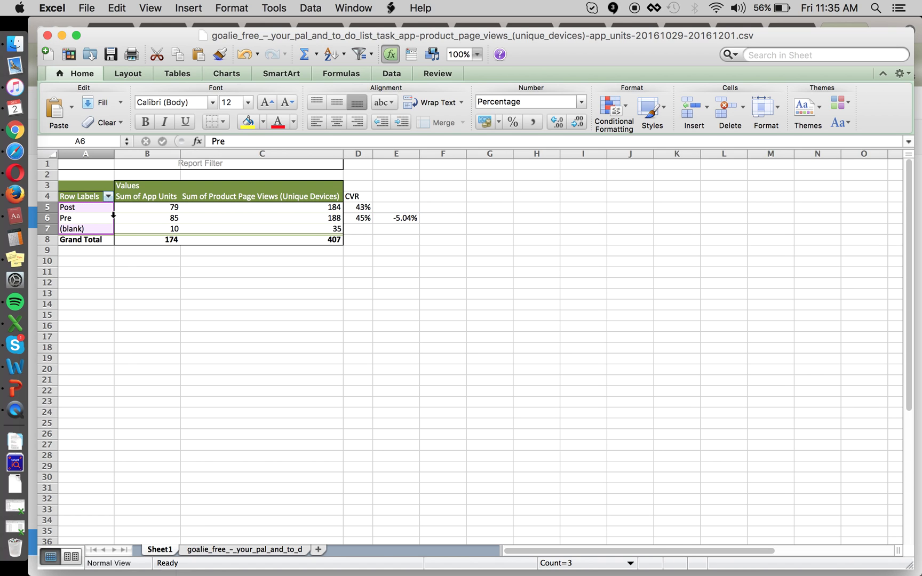
pyautogui.click(433, 218)
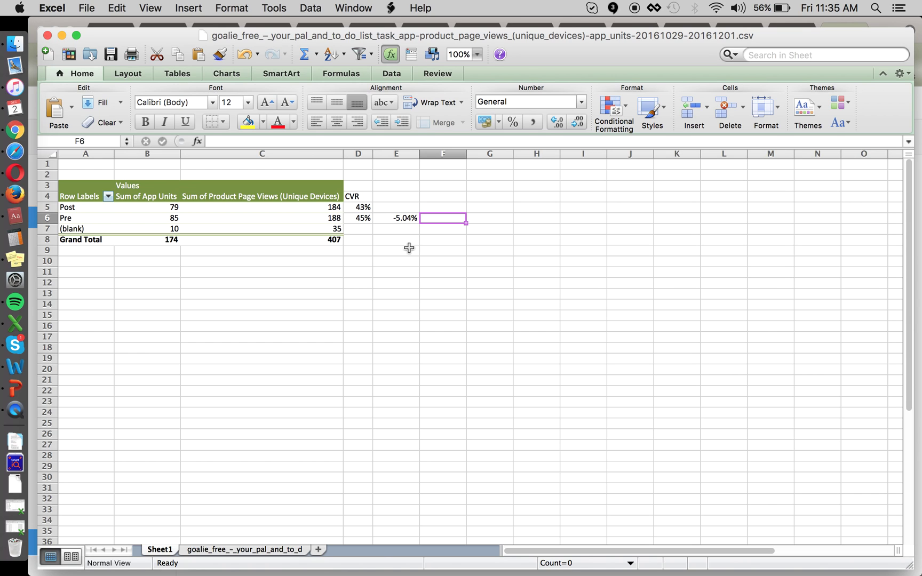
pyautogui.click(316, 218)
pyautogui.click(442, 217)
pyautogui.write('35')
pyautogui.hotkey('ctrl', 'Return')
pyautogui.press('BackSpace')
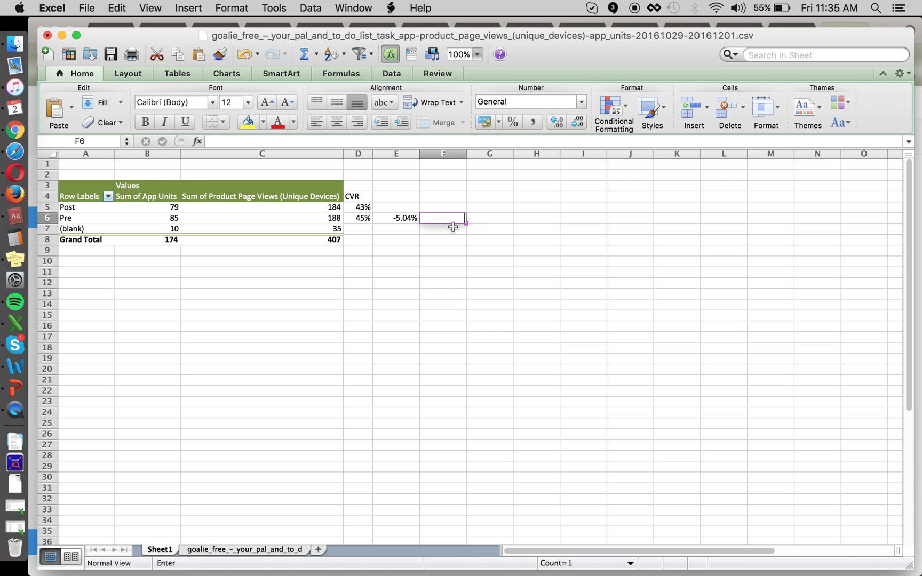
pyautogui.press('Escape')
pyautogui.press('Left')
pyautogui.click(432, 217)
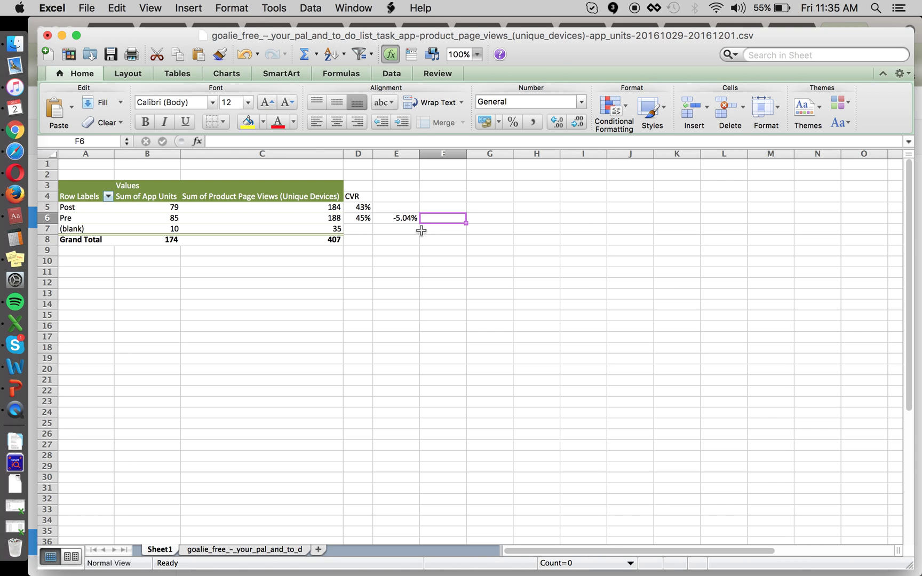
pyautogui.press('Left')
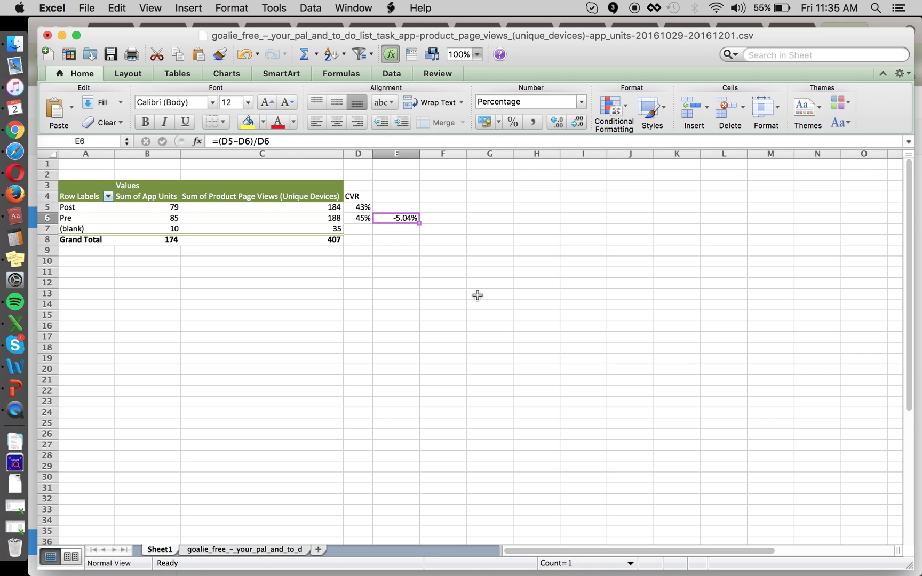
pyautogui.press('Right')
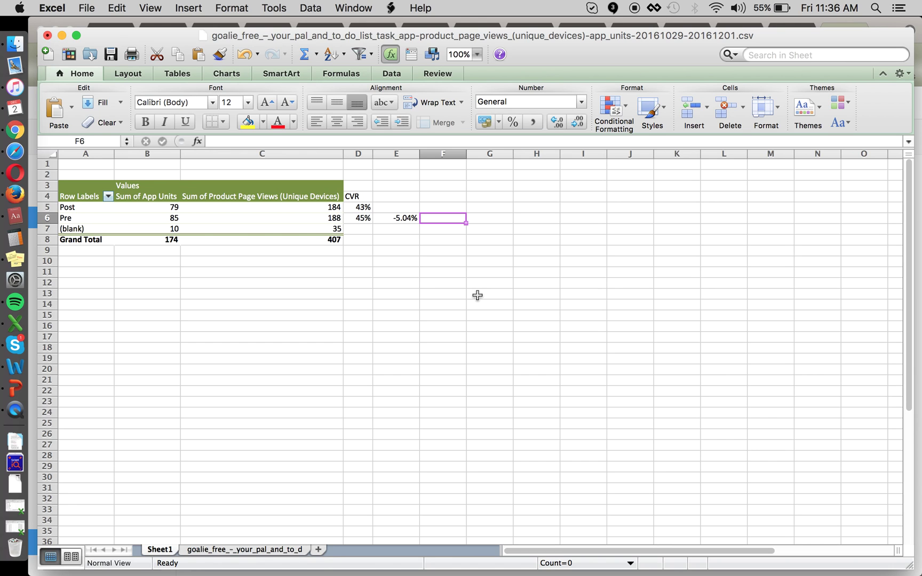
pyautogui.press('Left')
pyautogui.press('Right')
pyautogui.press('Left')
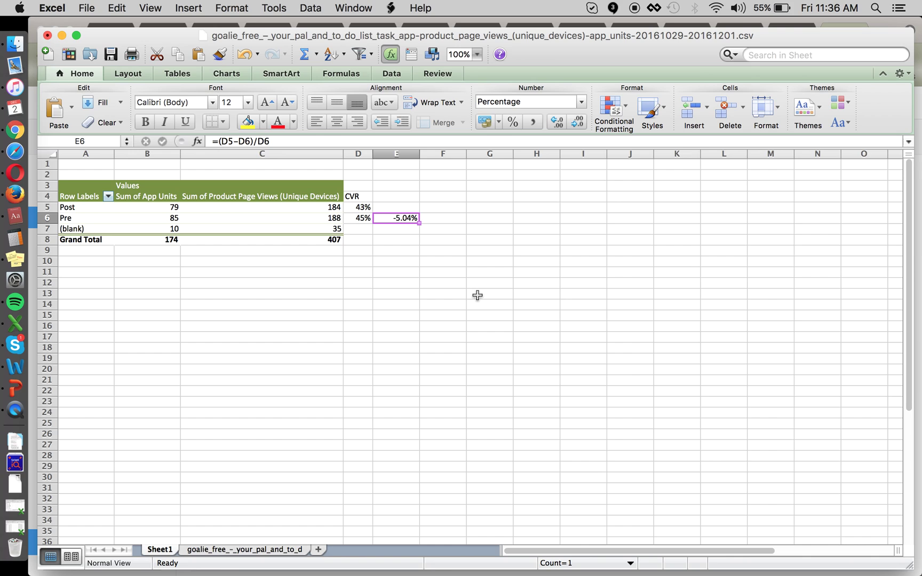
pyautogui.click(446, 221)
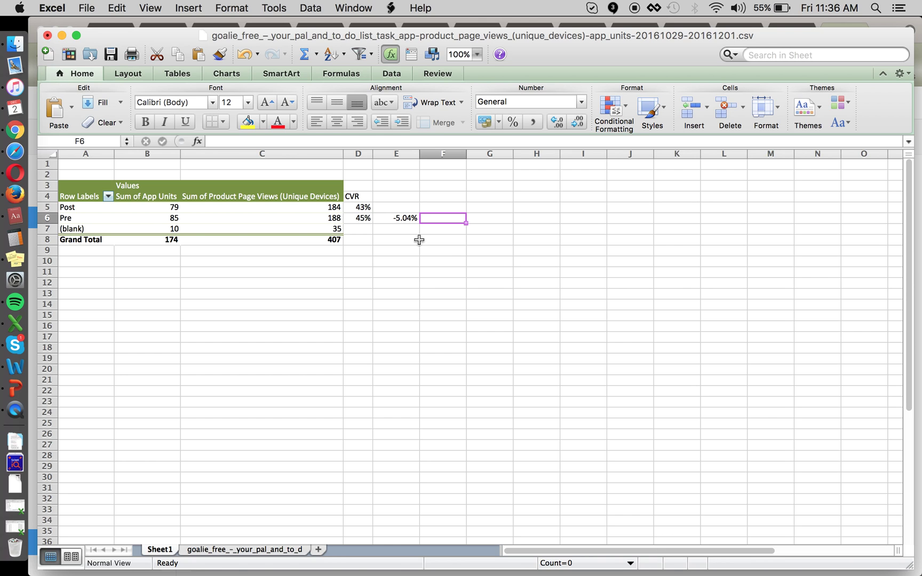
pyautogui.click(385, 251)
pyautogui.click(412, 282)
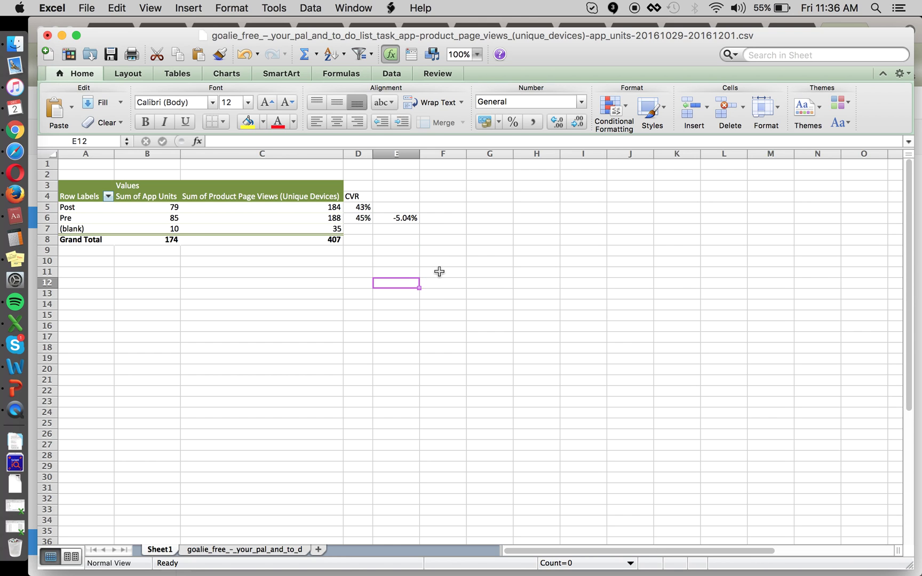
pyautogui.click(439, 271)
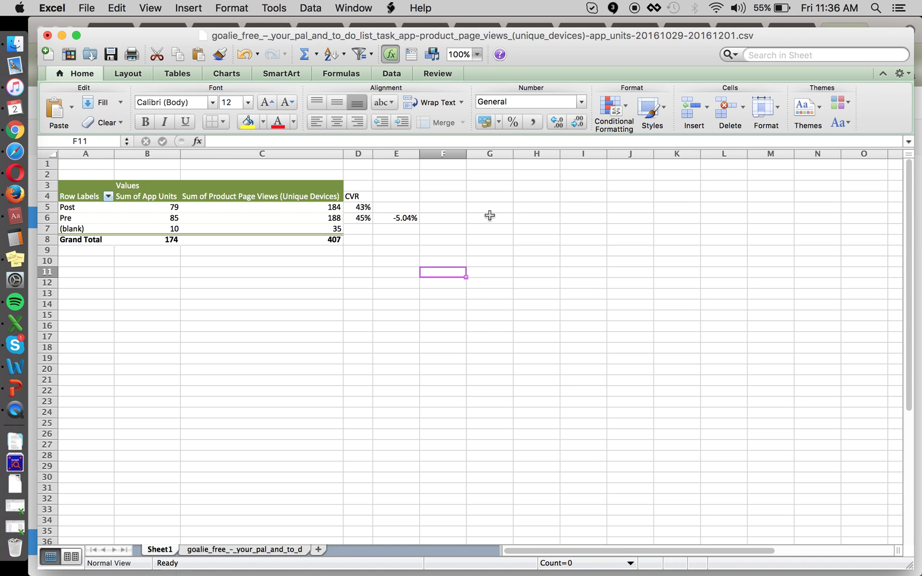